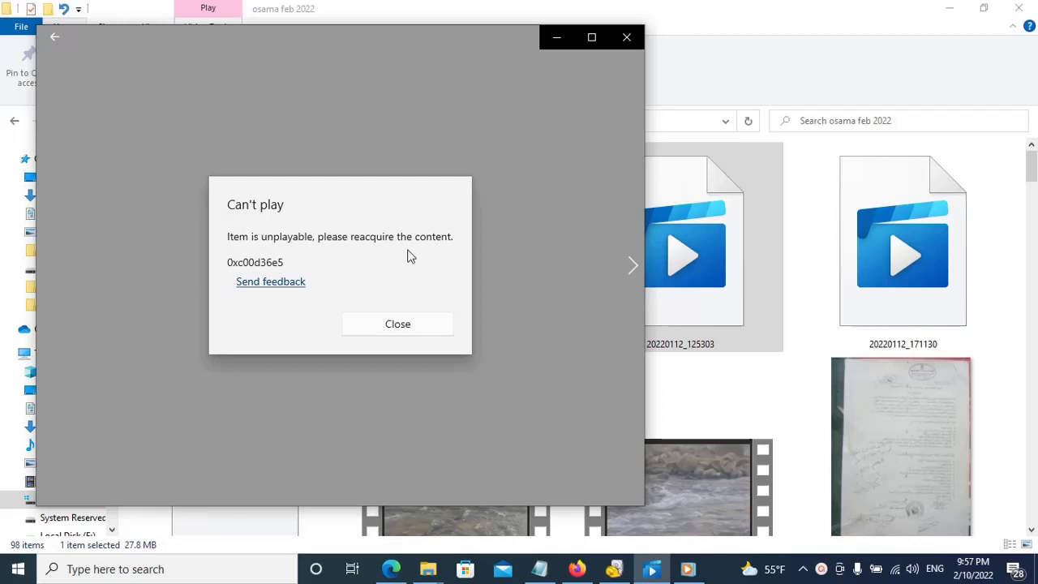
Copy the video file 20220112_171130 from the folder of recovered videos.
{"action": "left_click_drag", "start_coordinate": [287, 262], "coordinate": [234, 260]}
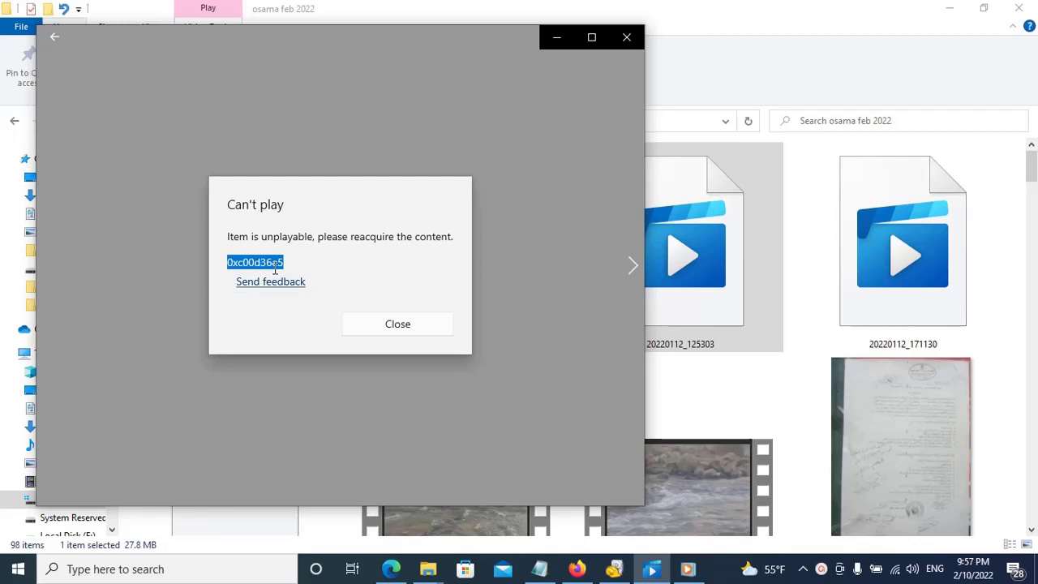
{"action": "left_click", "coordinate": [304, 265]}
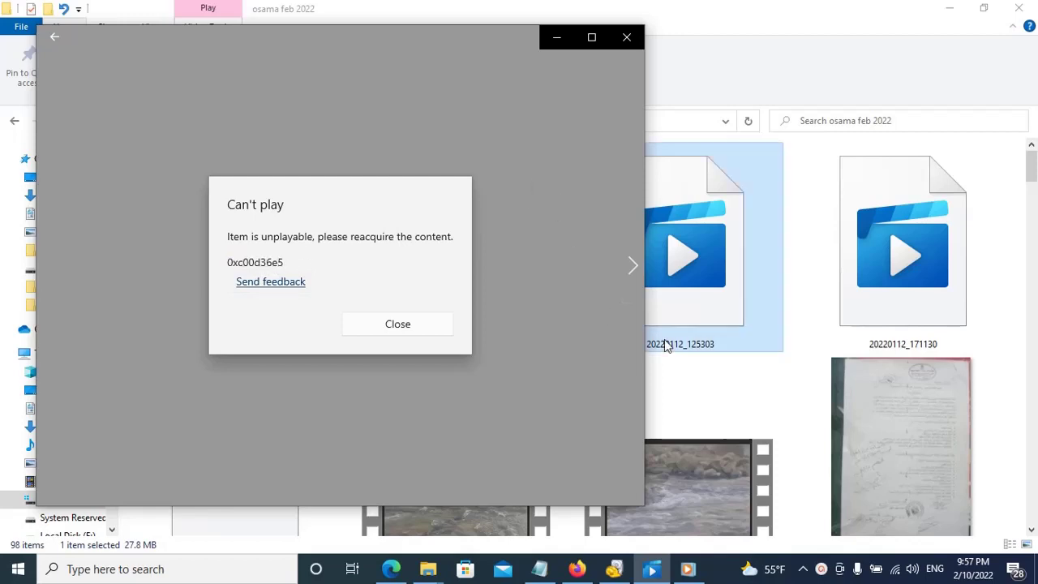
{"action": "left_click", "coordinate": [844, 304]}
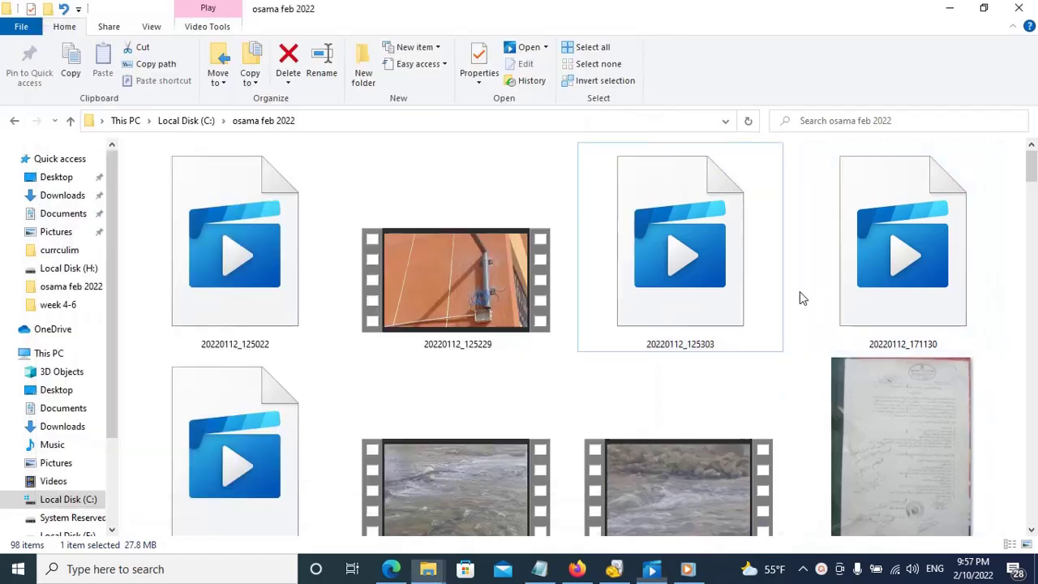
{"action": "right_click", "coordinate": [896, 272]}
{"action": "left_click", "coordinate": [823, 459]}
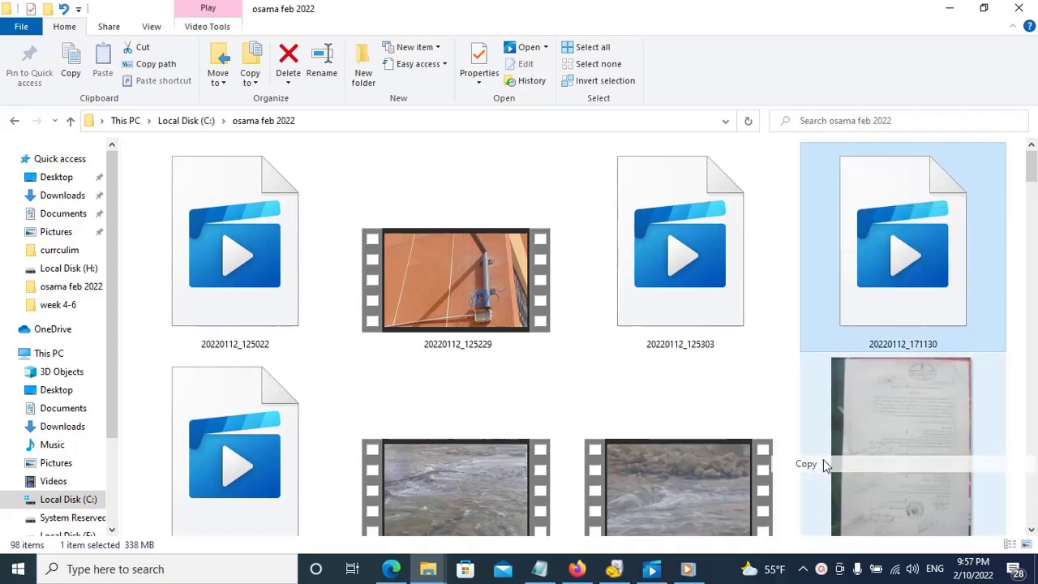
Minimize or close the windows covering the desktop and paste the copied video there.
{"action": "left_click", "coordinate": [949, 8]}
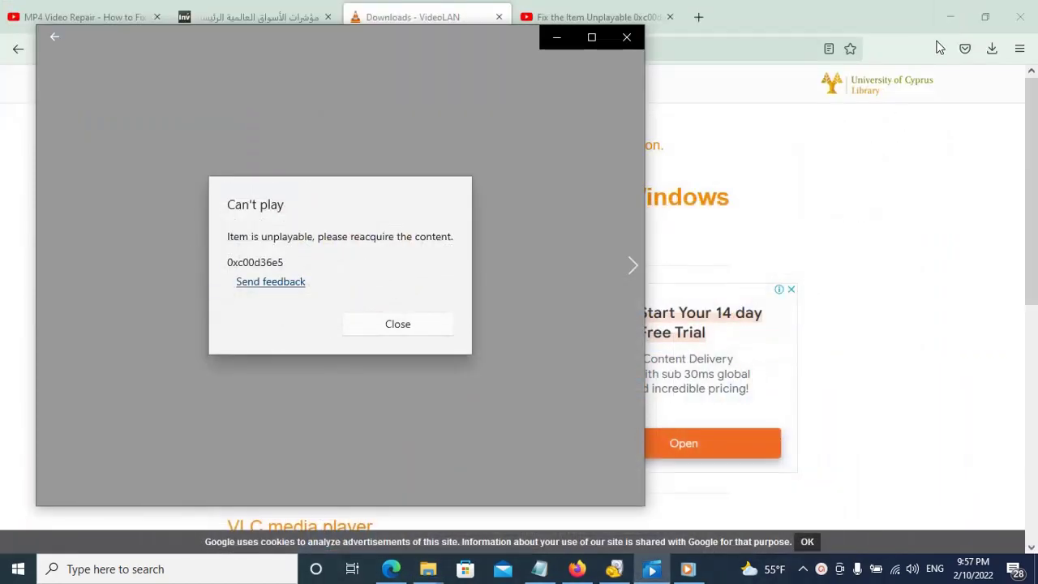
{"action": "left_click", "coordinate": [950, 18]}
{"action": "left_click", "coordinate": [947, 18]}
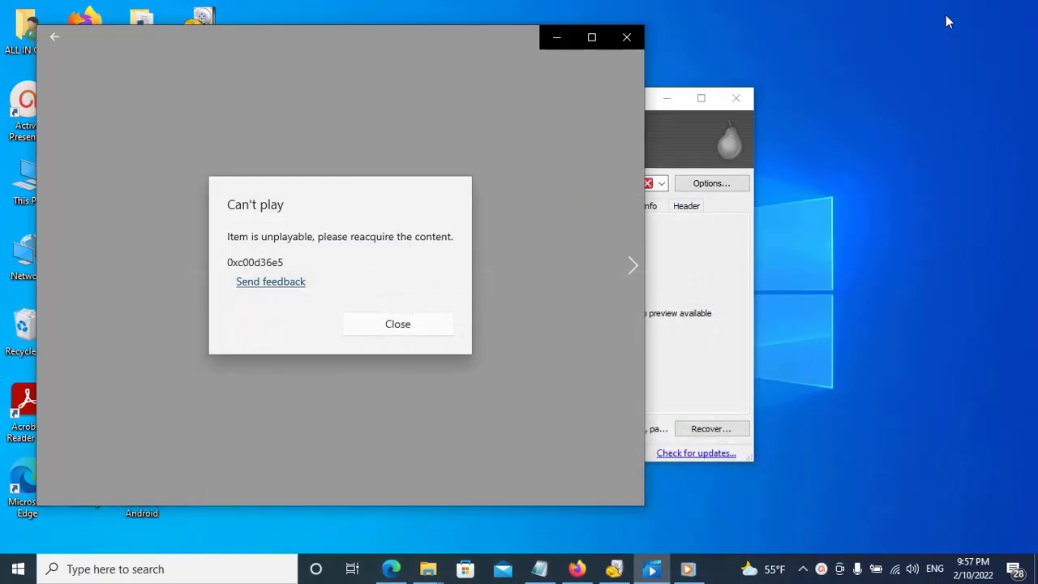
{"action": "left_click", "coordinate": [559, 44]}
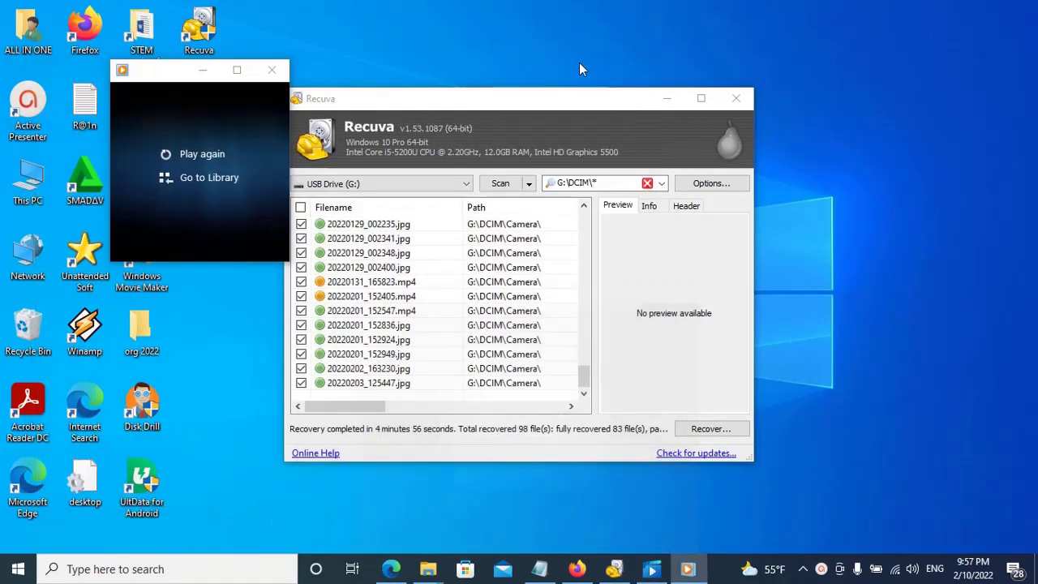
{"action": "left_click", "coordinate": [668, 98]}
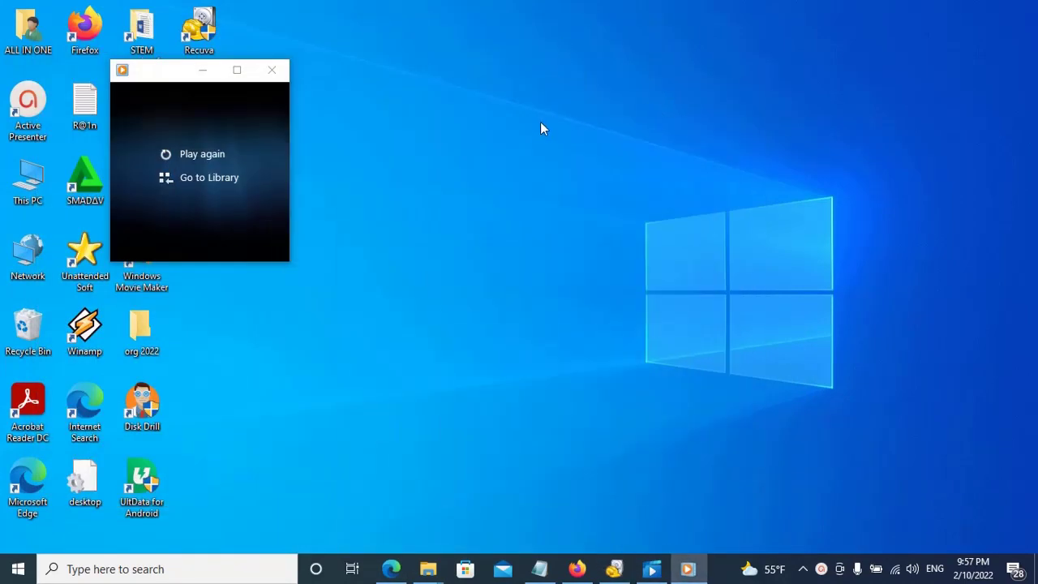
{"action": "right_click", "coordinate": [539, 122]}
{"action": "left_click", "coordinate": [271, 73]}
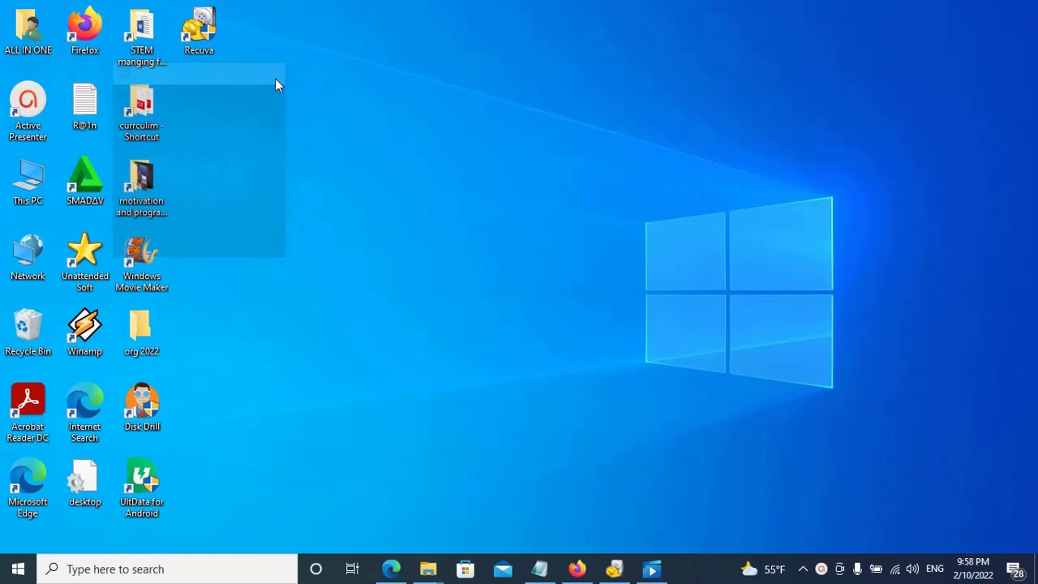
{"action": "right_click", "coordinate": [327, 111]}
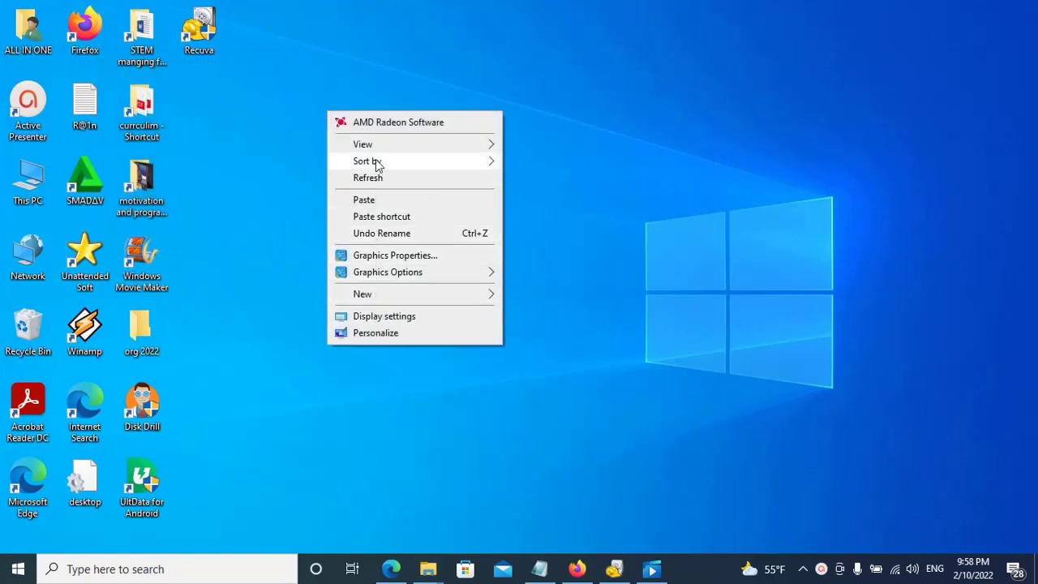
{"action": "left_click", "coordinate": [372, 199]}
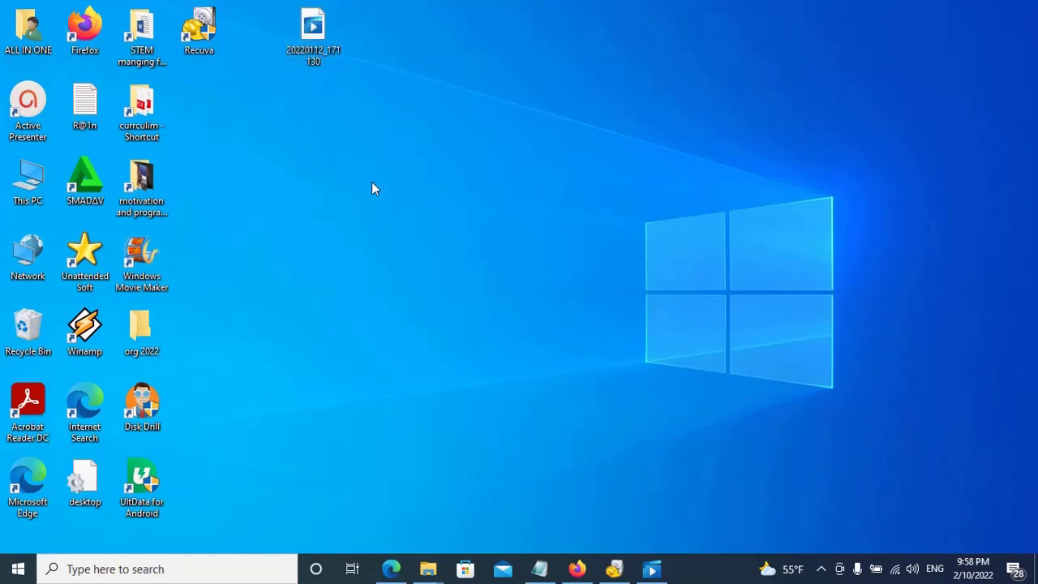
Try to play the desktop copy of 20220112_171130 in the default player, Movies & TV, and minimize the player.
{"action": "double_click", "coordinate": [314, 57]}
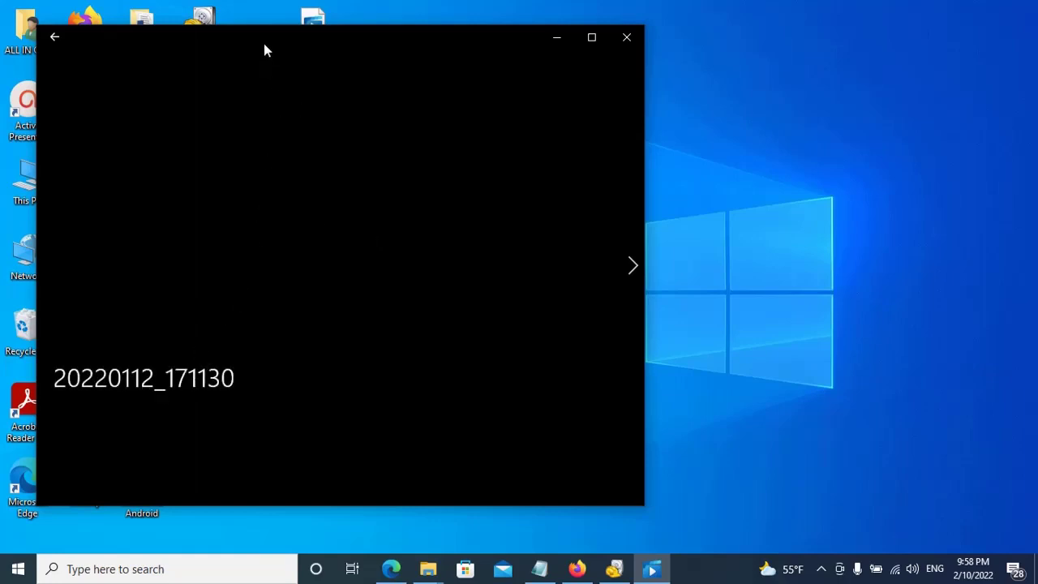
{"action": "left_click_drag", "start_coordinate": [264, 46], "coordinate": [370, 81]}
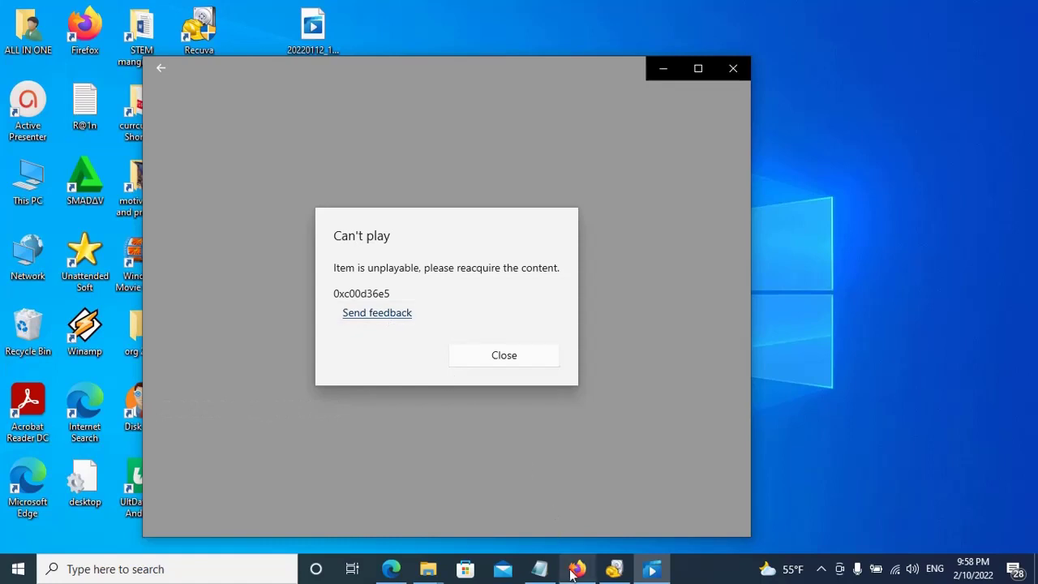
{"action": "mouse_move", "coordinate": [574, 573]}
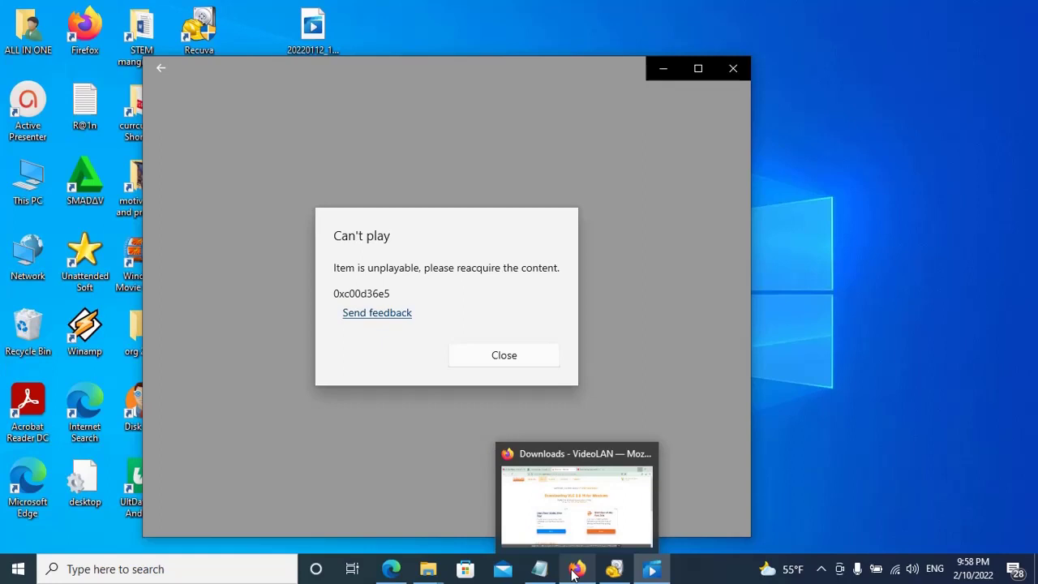
{"action": "left_click", "coordinate": [669, 73]}
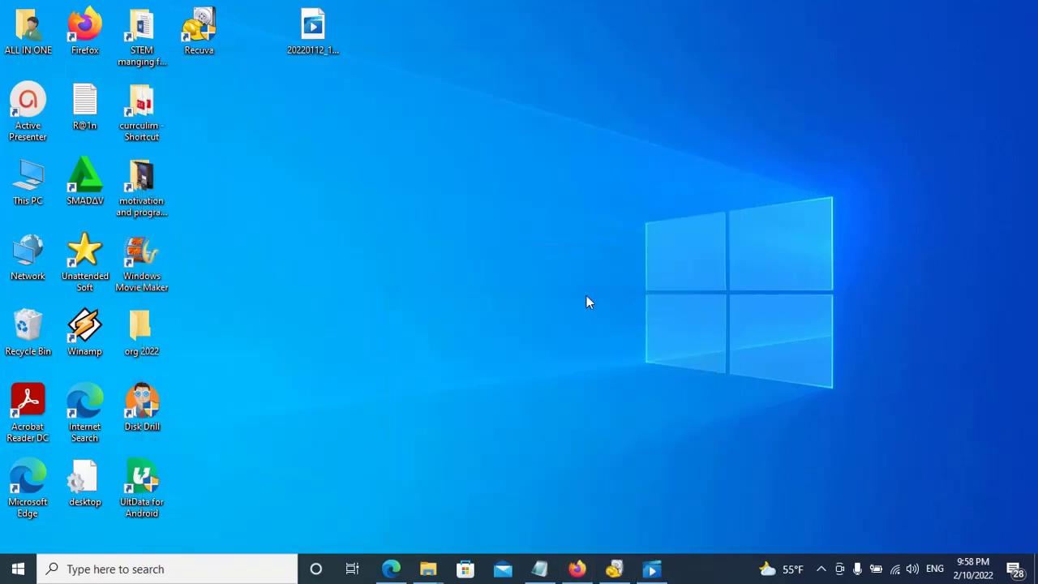
Try to play the desktop video 20220112_171130 in Windows Media Player and close the player.
{"action": "right_click", "coordinate": [309, 46]}
{"action": "mouse_move", "coordinate": [373, 168]}
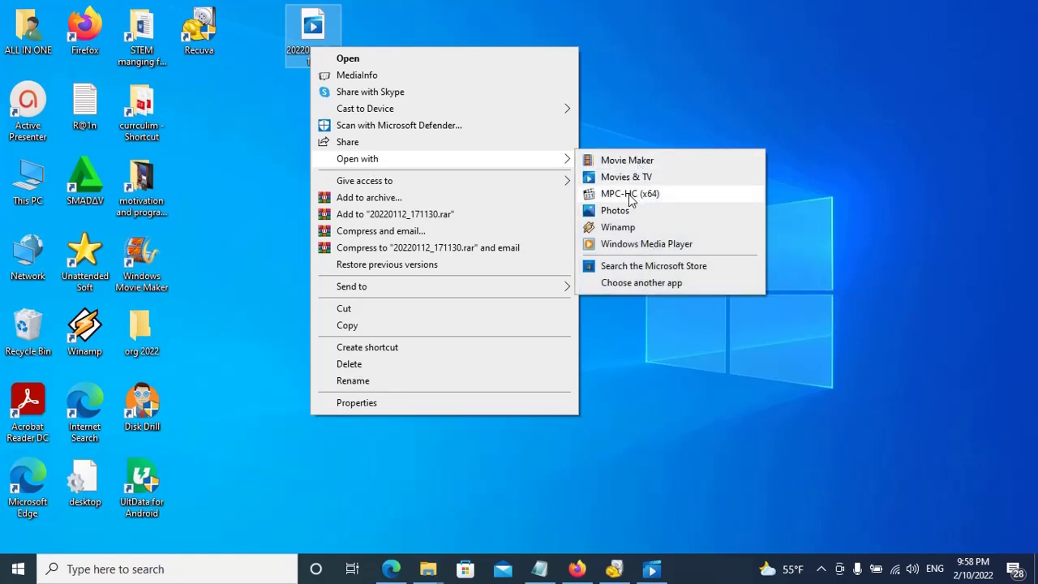
{"action": "left_click", "coordinate": [631, 244]}
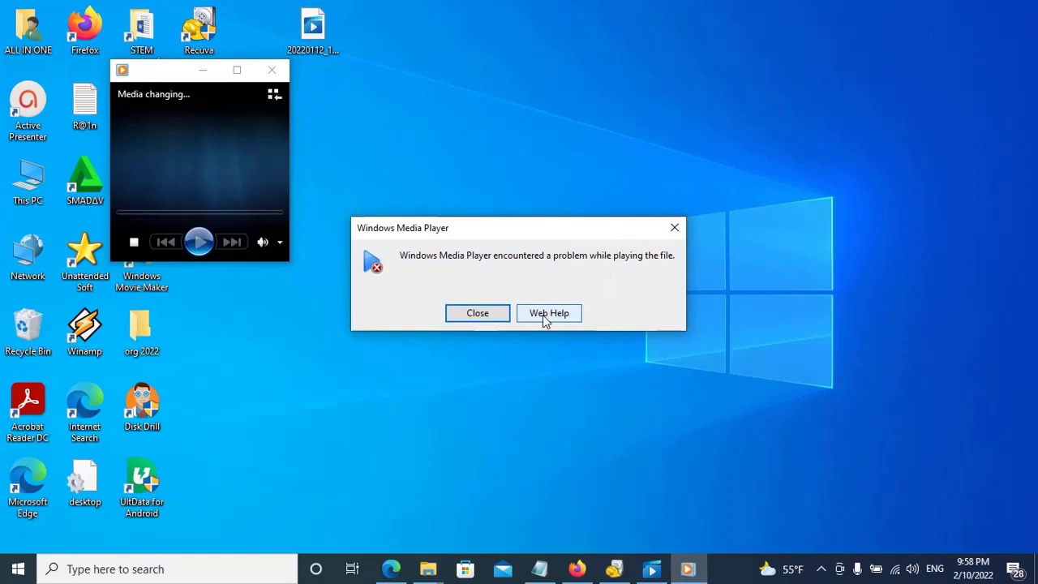
{"action": "left_click", "coordinate": [674, 227]}
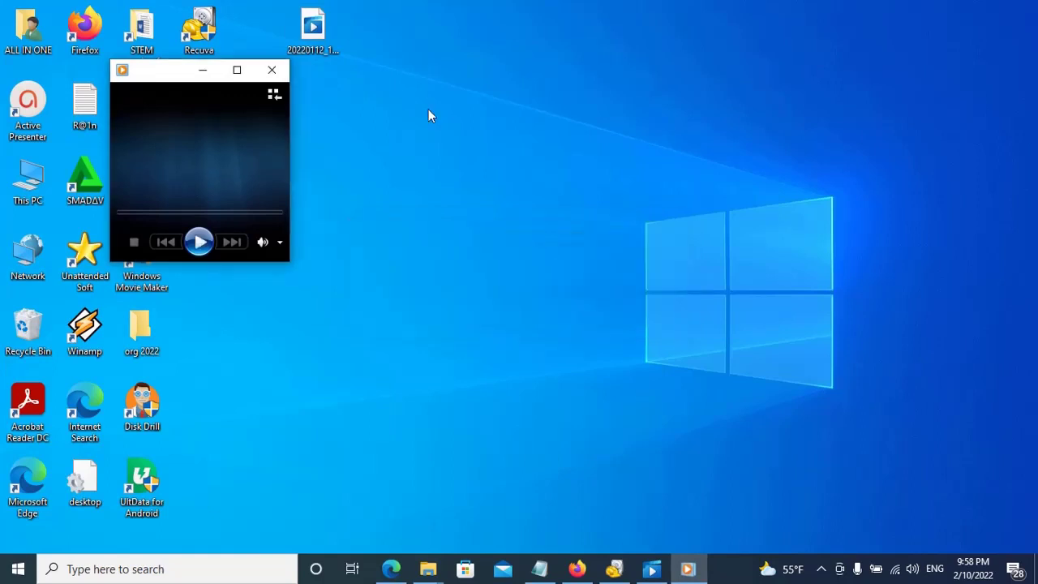
{"action": "left_click", "coordinate": [276, 73]}
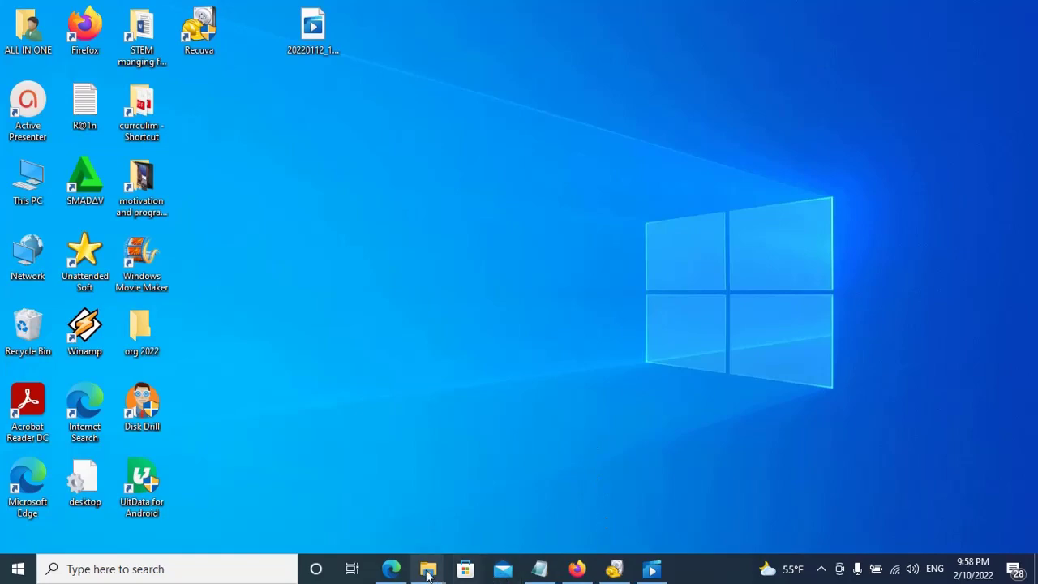
Switch to Firefox and start the downloaded VLC 3.0.16 installer.
{"action": "mouse_move", "coordinate": [428, 572]}
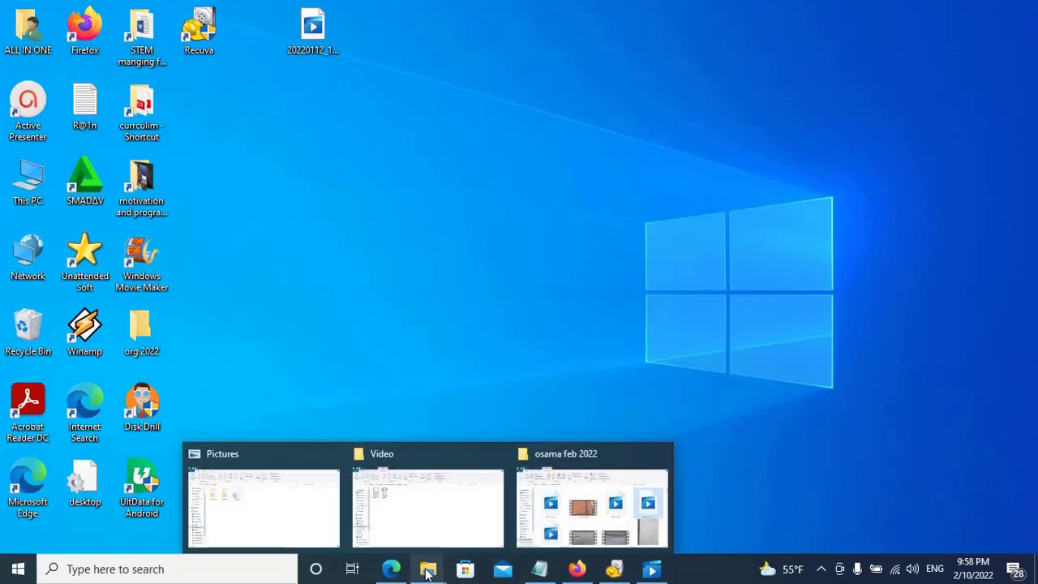
{"action": "left_click", "coordinate": [577, 570]}
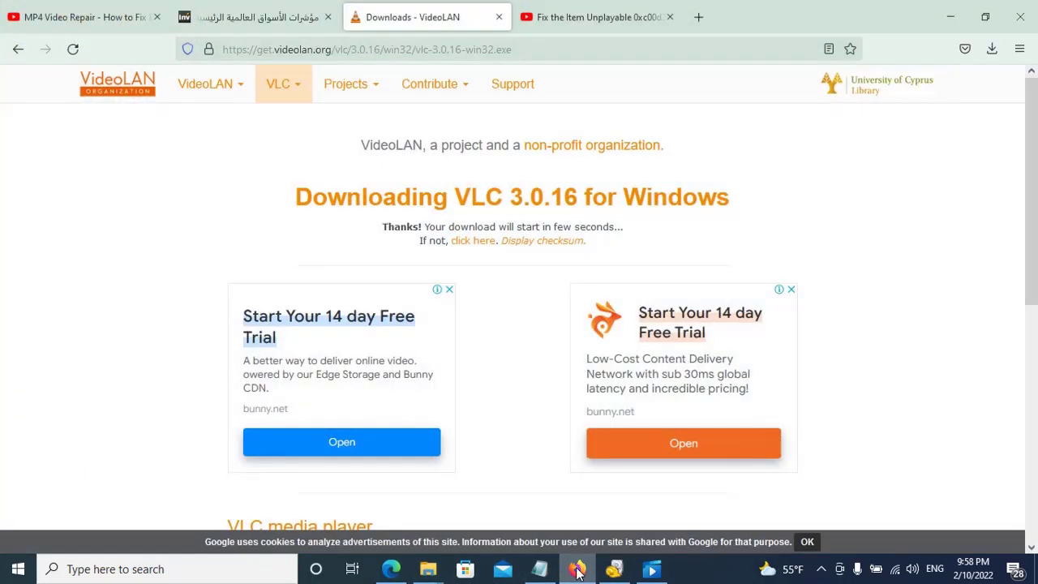
{"action": "left_click", "coordinate": [990, 49]}
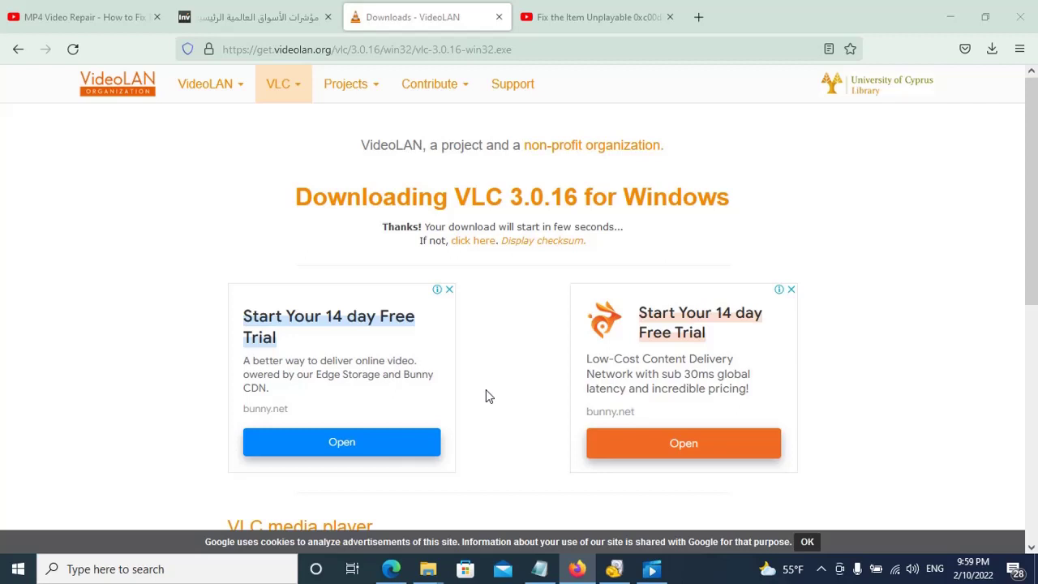
{"action": "left_click", "coordinate": [519, 321]}
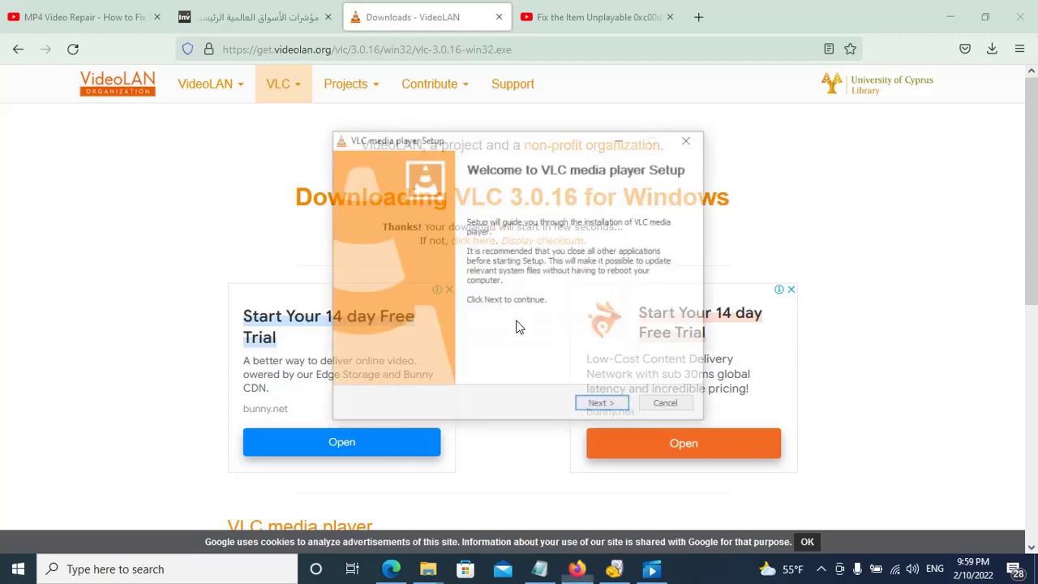
Install VLC media player in C:\Program Files (x86)\VideoLAN\VLC, run it and accept its privacy and network access policy.
{"action": "left_click", "coordinate": [589, 406]}
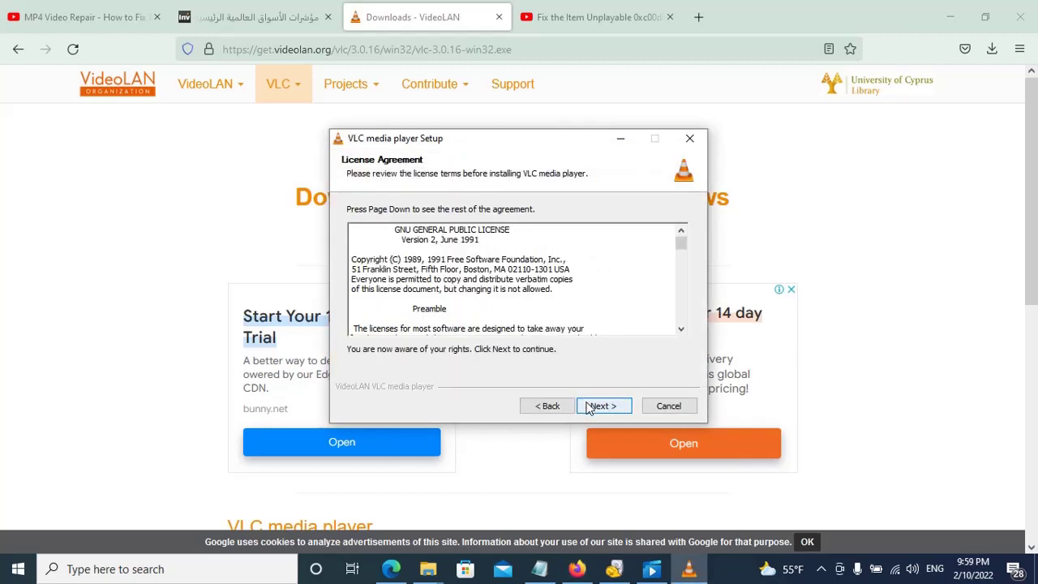
{"action": "left_click", "coordinate": [589, 406]}
{"action": "left_click", "coordinate": [597, 406]}
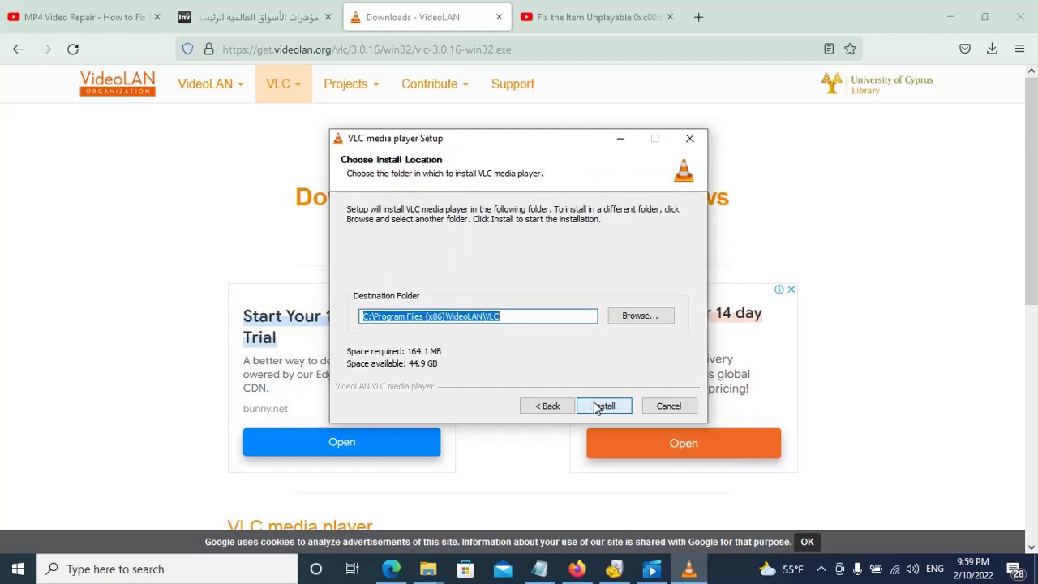
{"action": "left_click", "coordinate": [600, 407]}
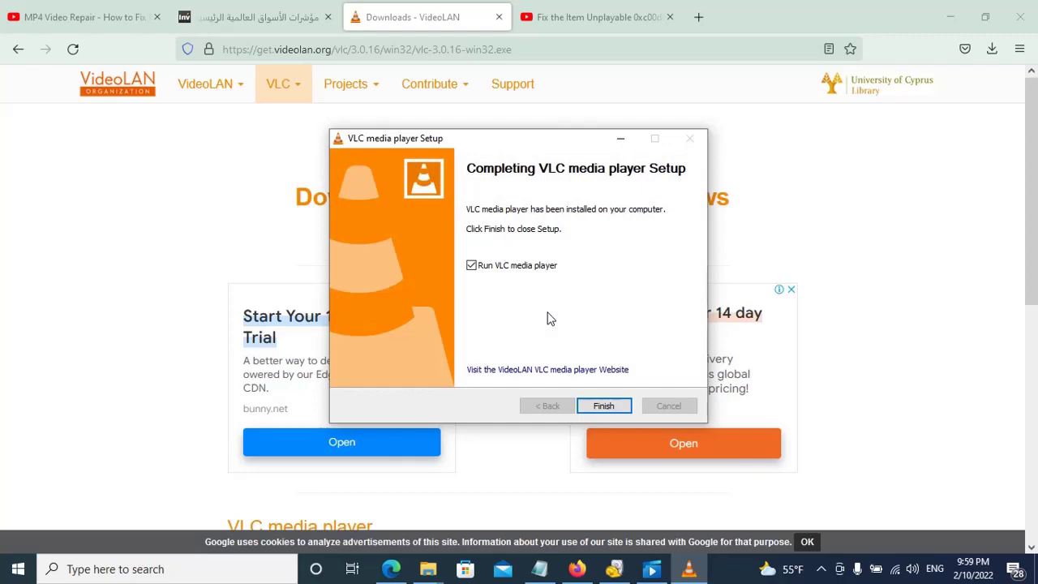
{"action": "left_click", "coordinate": [602, 407]}
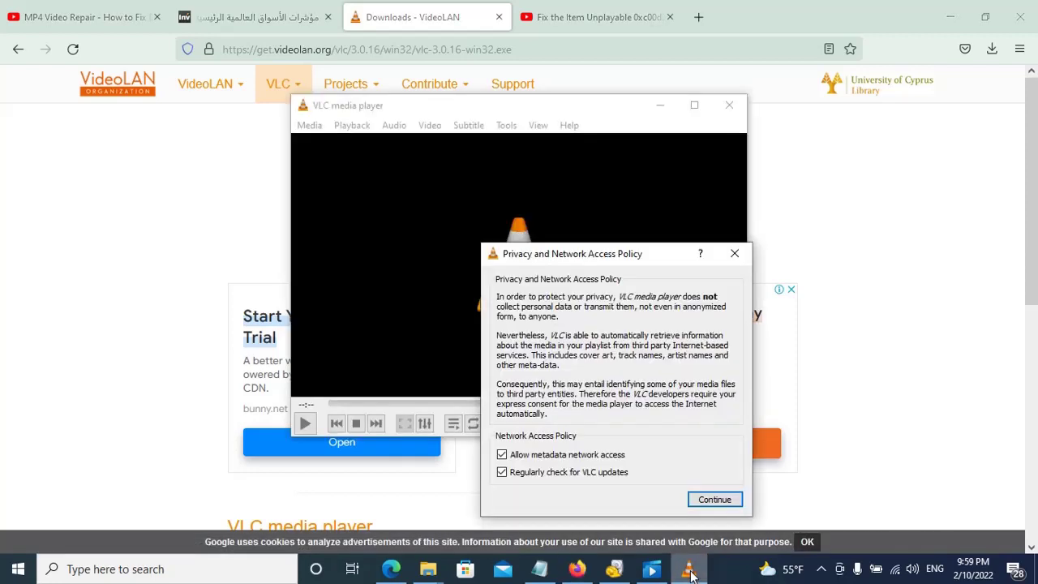
{"action": "left_click", "coordinate": [699, 500]}
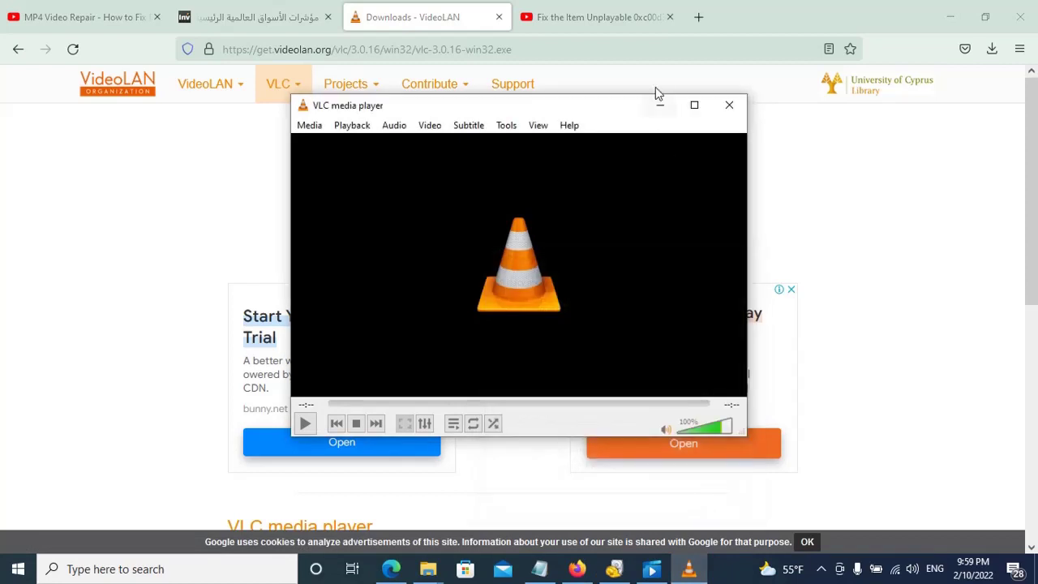
Minimize the browser and try to play the desktop video 20220112_171130 in VLC.
{"action": "left_click", "coordinate": [695, 106]}
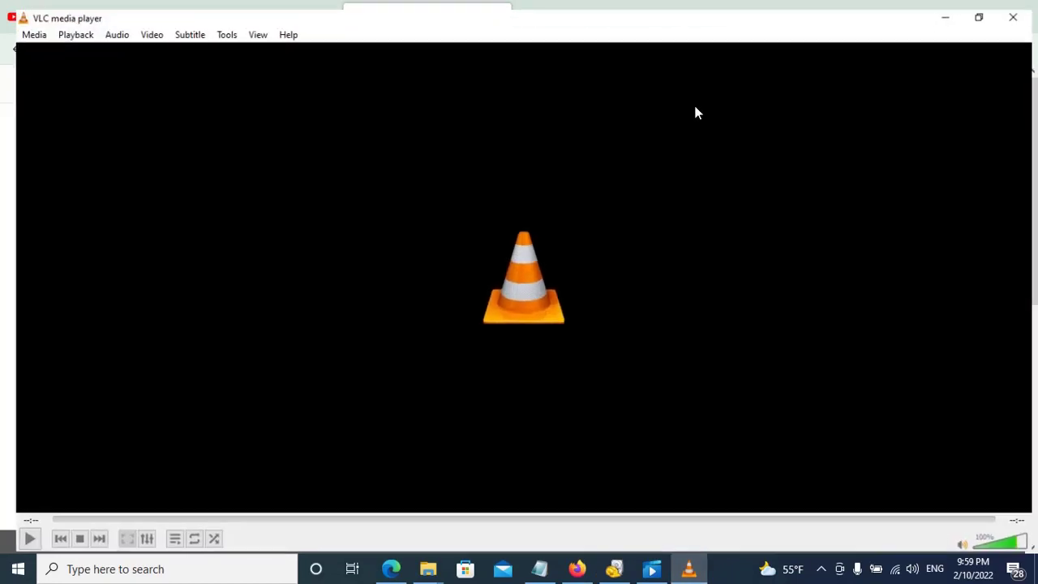
{"action": "left_click", "coordinate": [987, 14]}
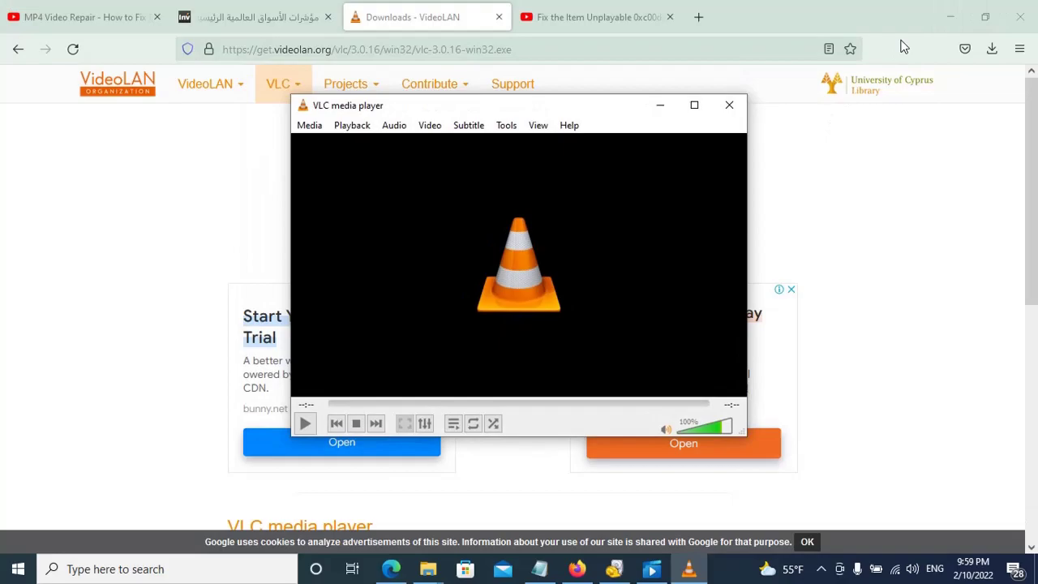
{"action": "left_click", "coordinate": [950, 16]}
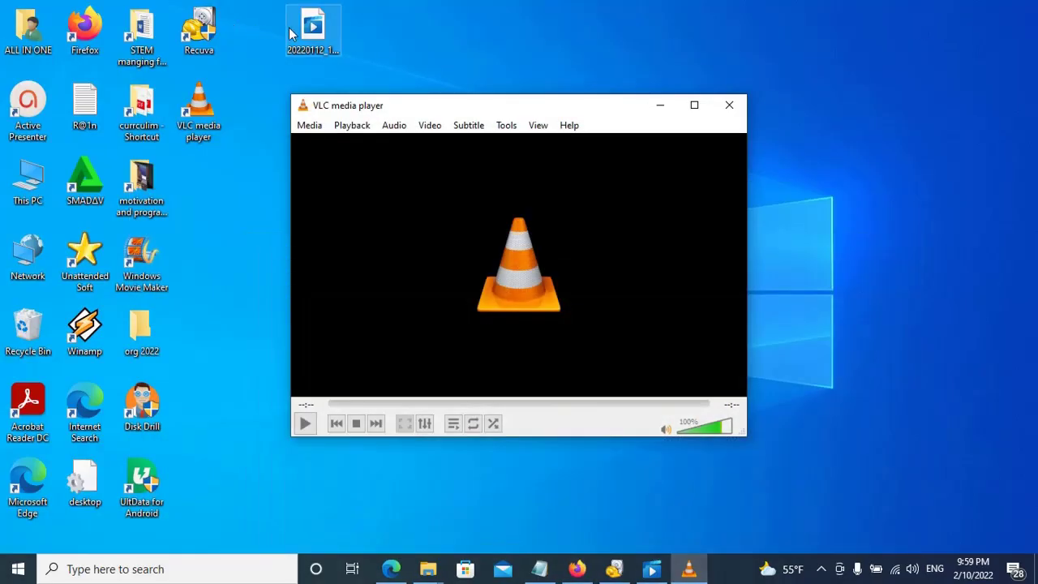
{"action": "left_click_drag", "start_coordinate": [312, 29], "coordinate": [430, 283]}
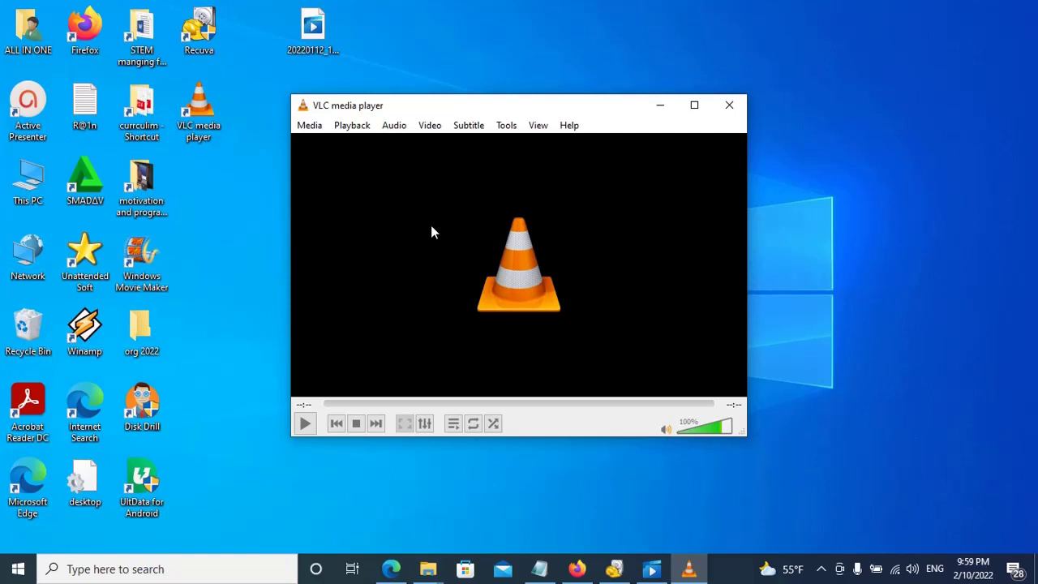
Start a Convert / Save job with the desktop video 20220112_171130.mp4 as the source file.
{"action": "left_click", "coordinate": [320, 130]}
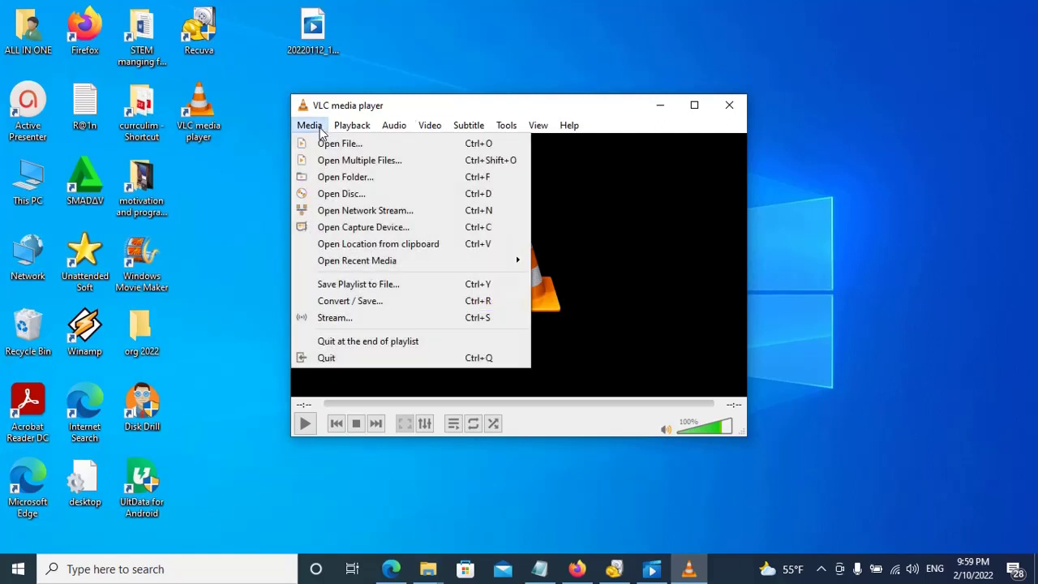
{"action": "mouse_move", "coordinate": [353, 268]}
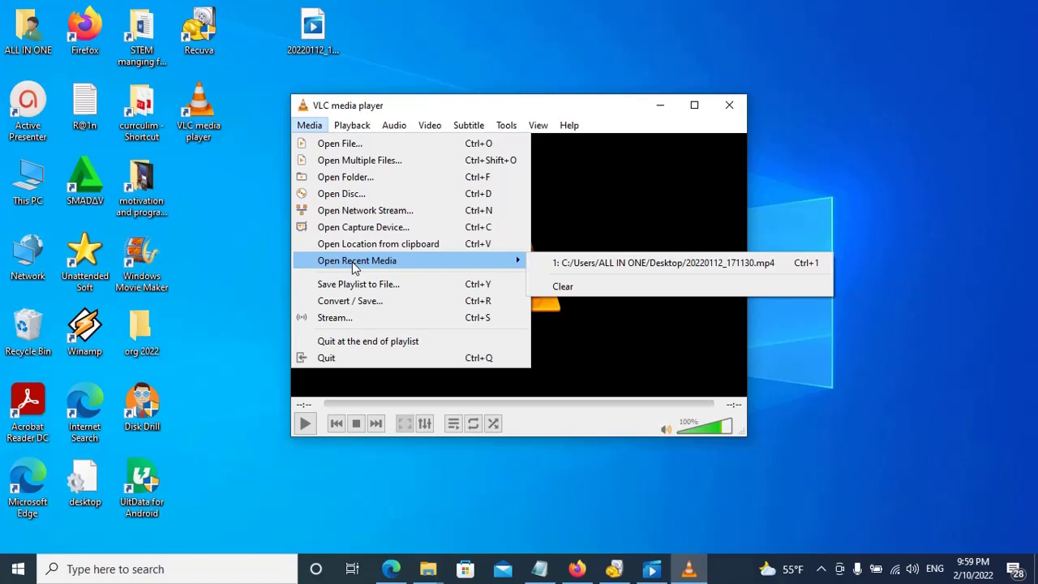
{"action": "left_click", "coordinate": [354, 302]}
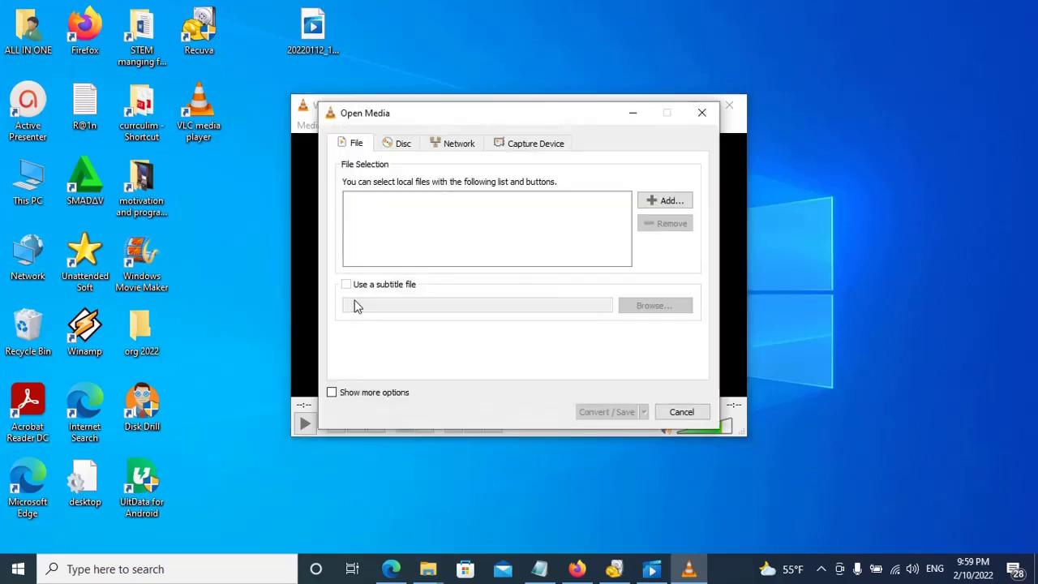
{"action": "left_click", "coordinate": [668, 203]}
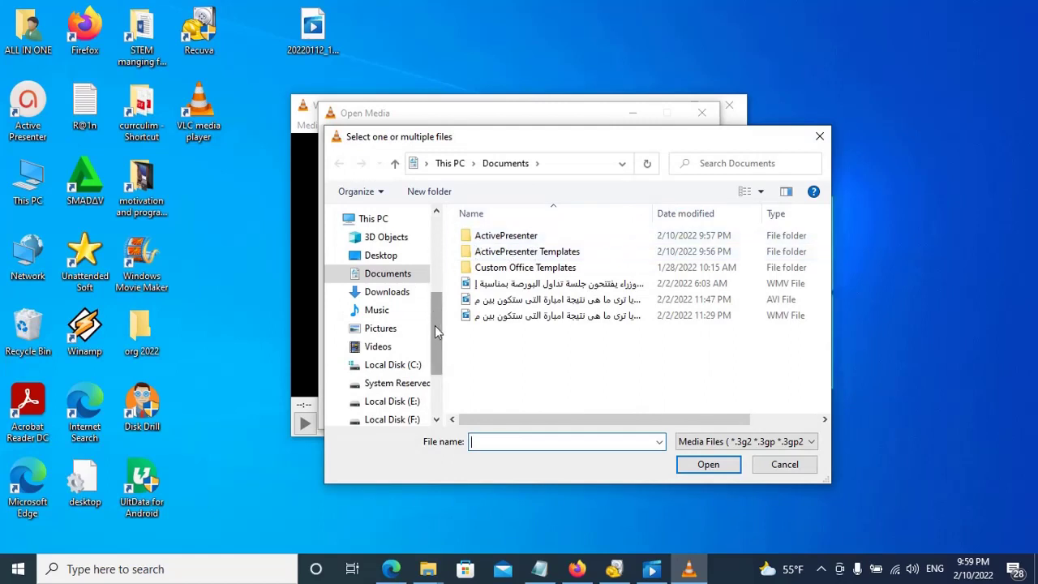
{"action": "scroll", "coordinate": [434, 325], "scroll_direction": "up", "scroll_amount": 4}
{"action": "left_click", "coordinate": [380, 247]}
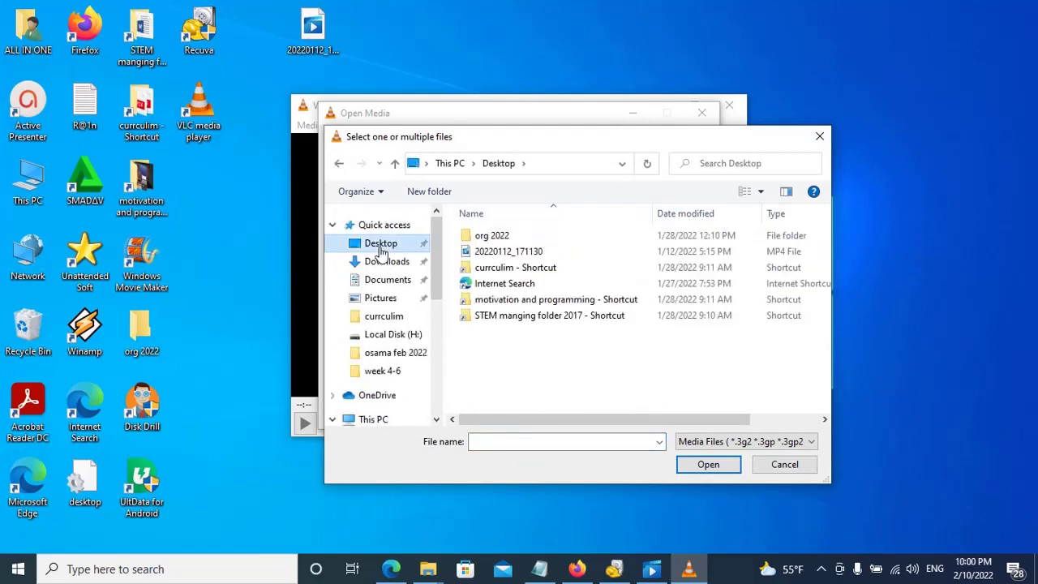
{"action": "double_click", "coordinate": [482, 254]}
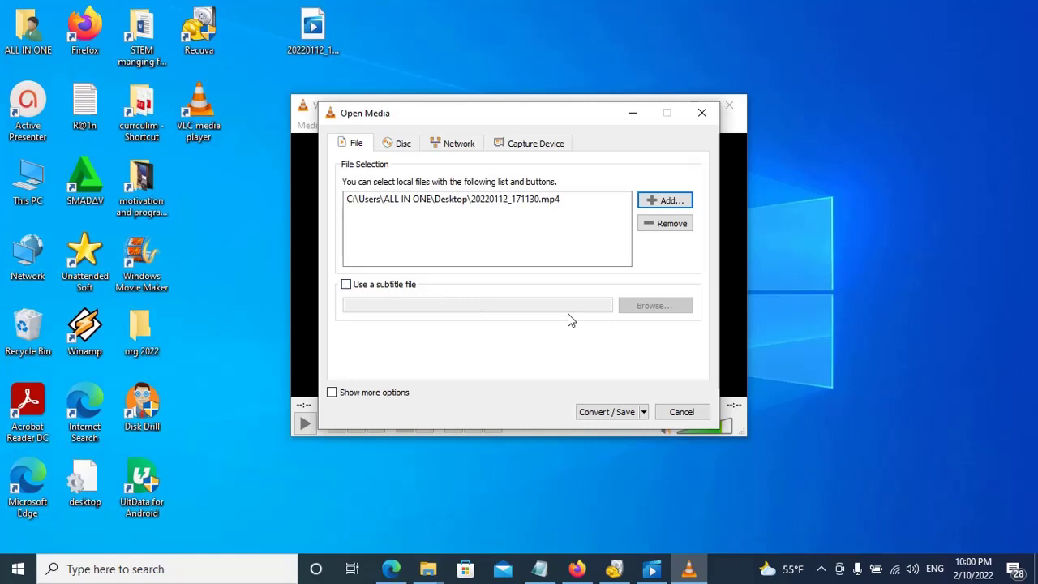
Leave the subtitle file option off, open the conversion settings for the video and check the available profiles.
{"action": "left_click", "coordinate": [364, 243]}
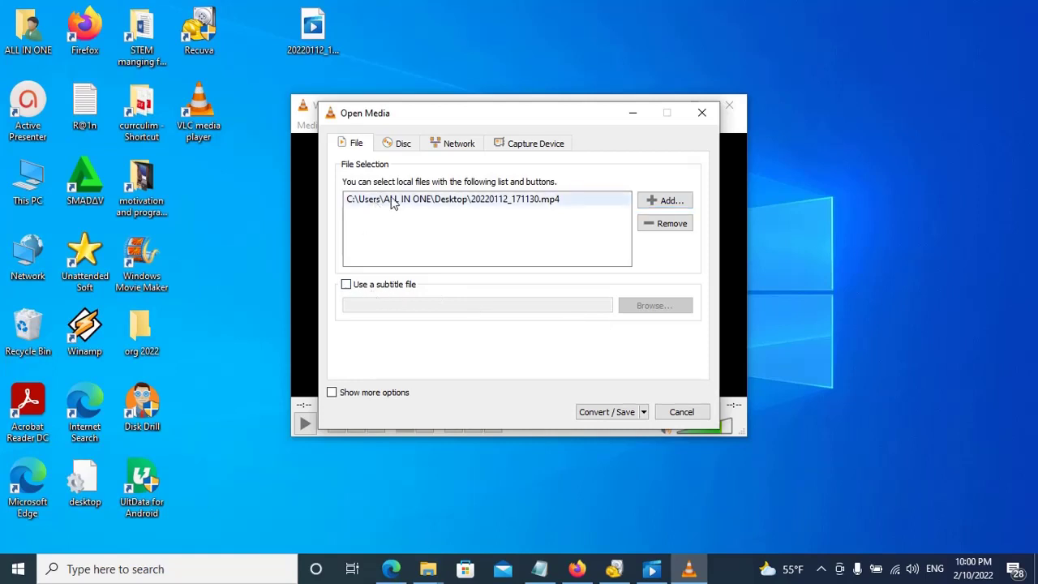
{"action": "left_click", "coordinate": [348, 289]}
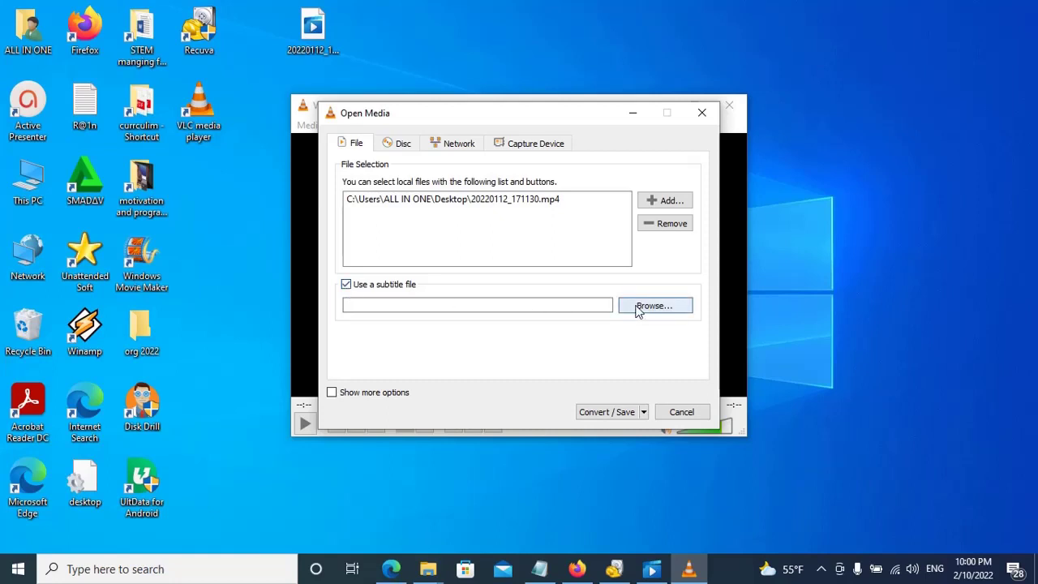
{"action": "left_click", "coordinate": [345, 284]}
{"action": "left_click", "coordinate": [629, 416]}
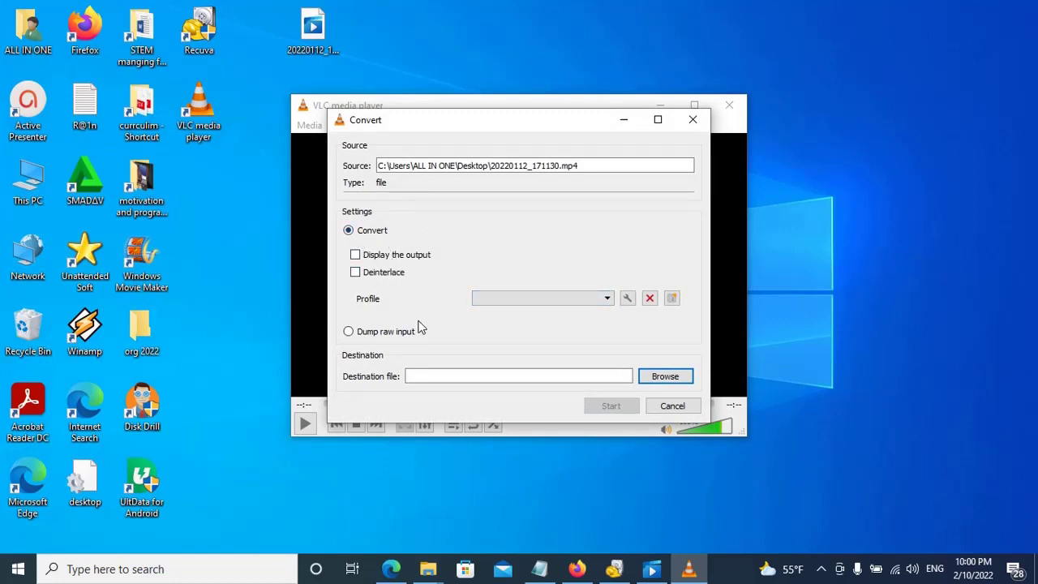
{"action": "left_click", "coordinate": [607, 300]}
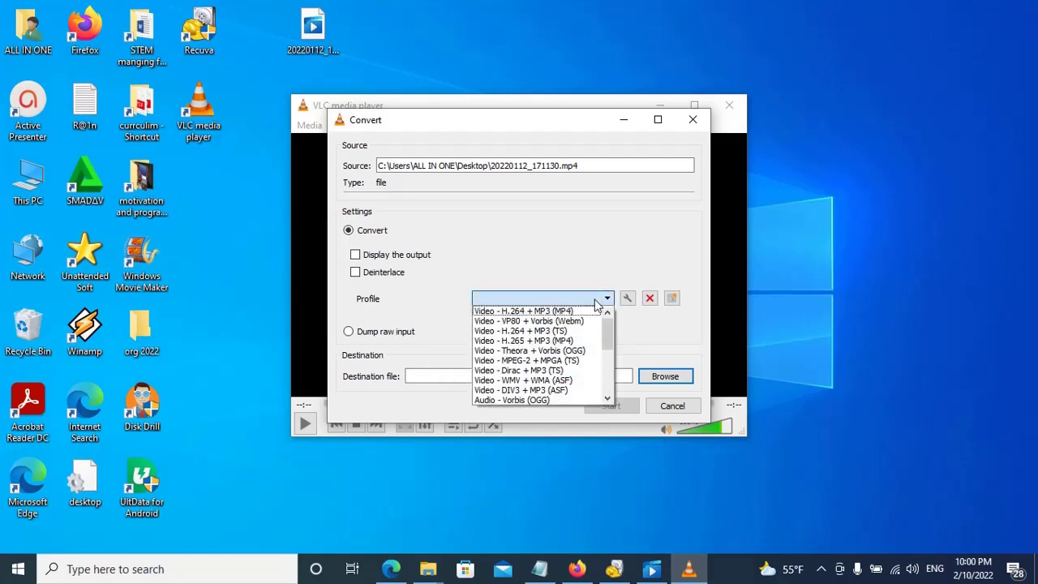
{"action": "left_click", "coordinate": [554, 279]}
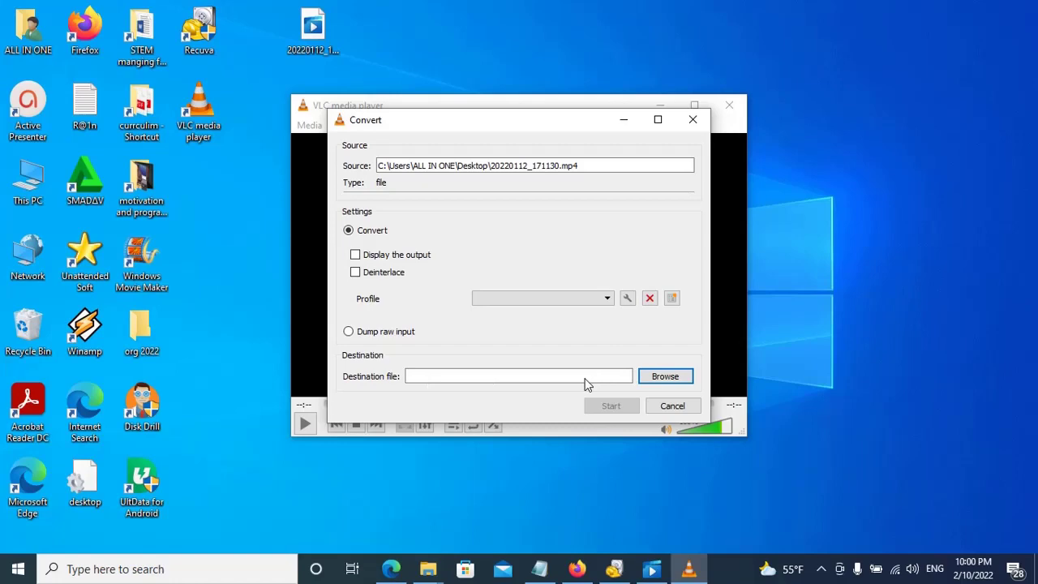
Set the destination to 20220112.avi in the Videos folder with file type All (*.*), and start the conversion.
{"action": "left_click", "coordinate": [665, 376]}
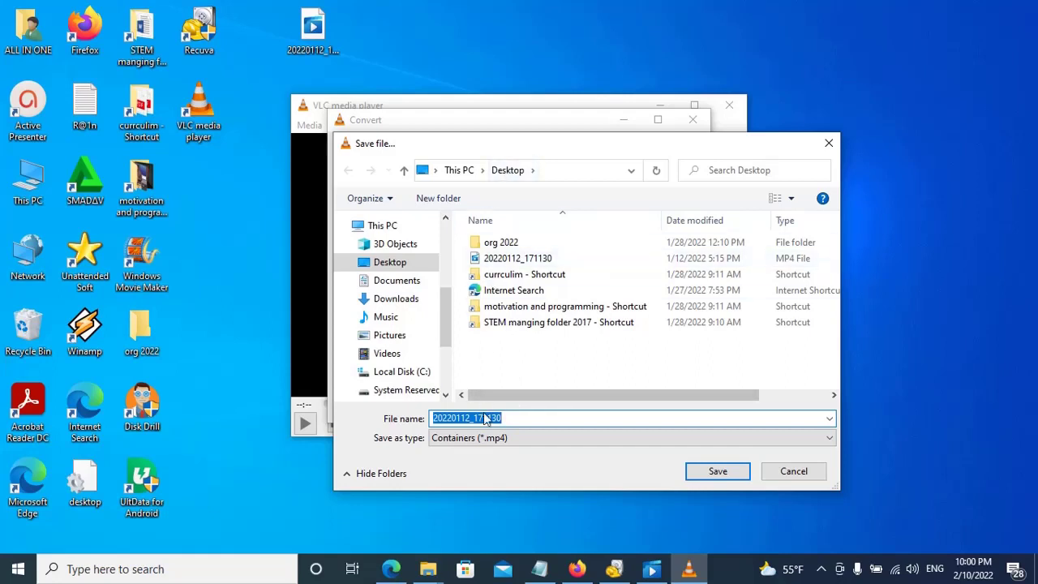
{"action": "left_click", "coordinate": [413, 375]}
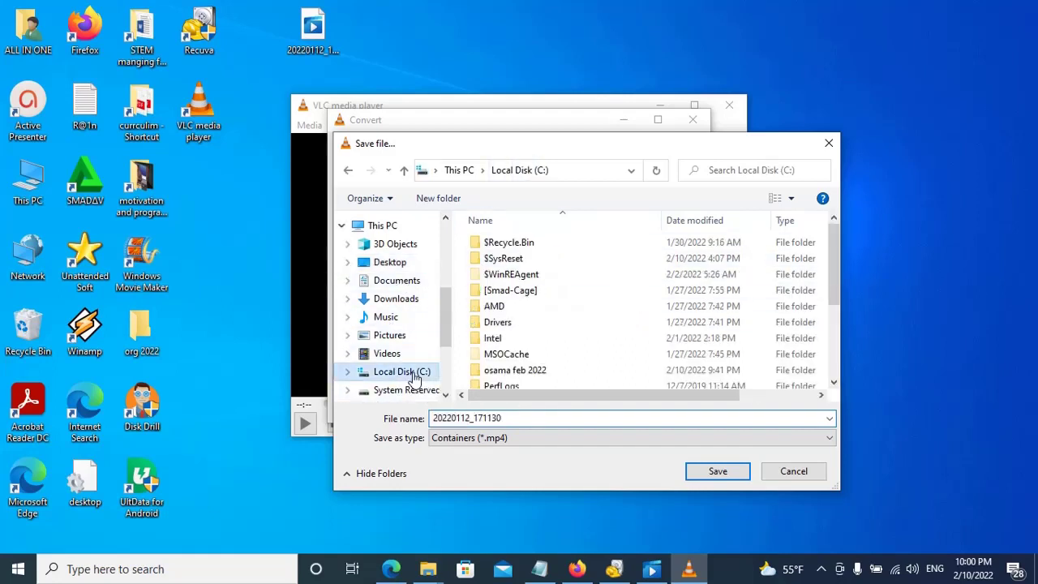
{"action": "left_click", "coordinate": [381, 355]}
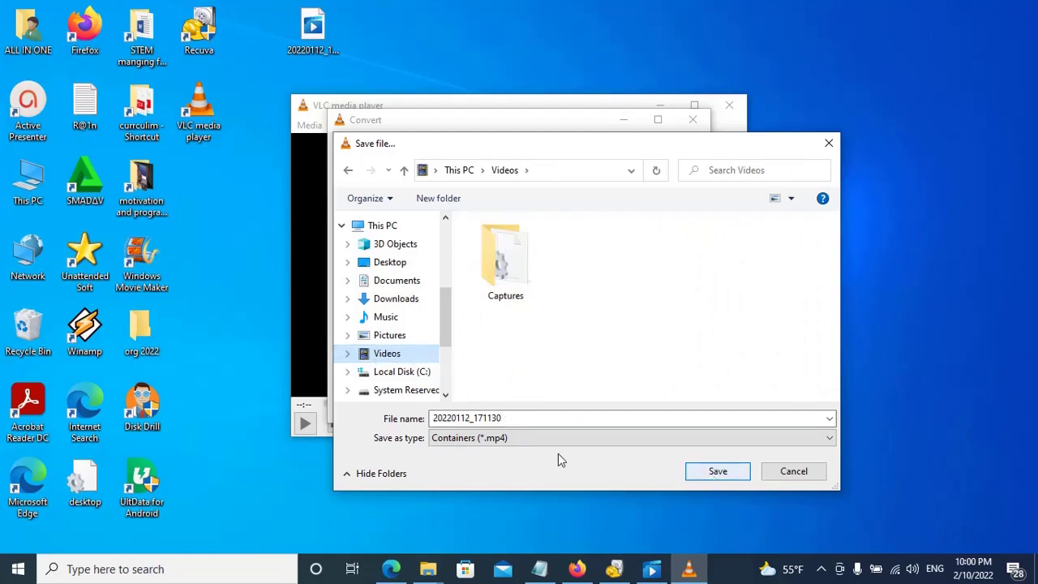
{"action": "double_click", "coordinate": [515, 417]}
{"action": "left_click", "coordinate": [513, 416]}
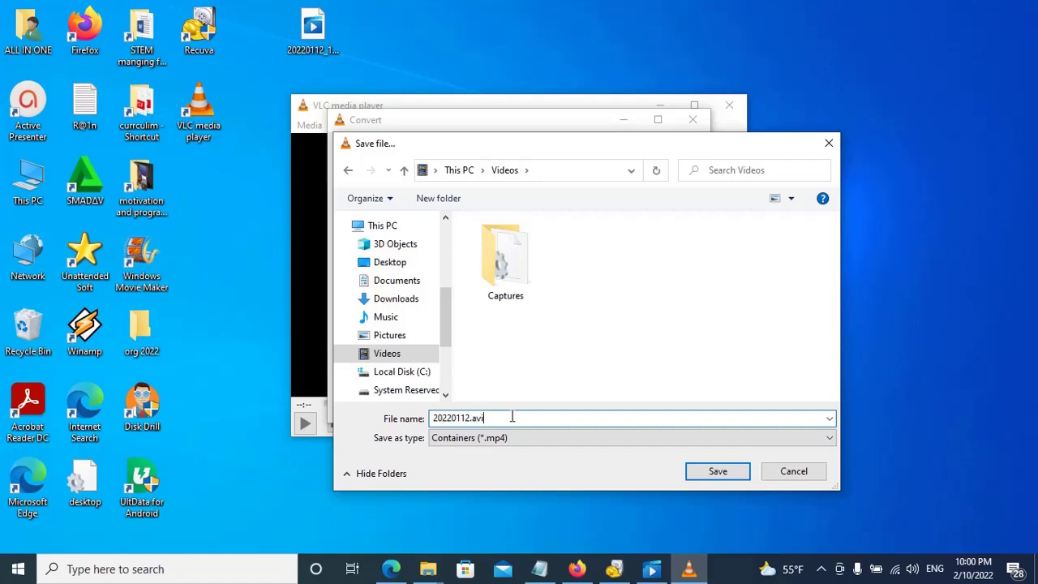
{"action": "left_click", "coordinate": [503, 438]}
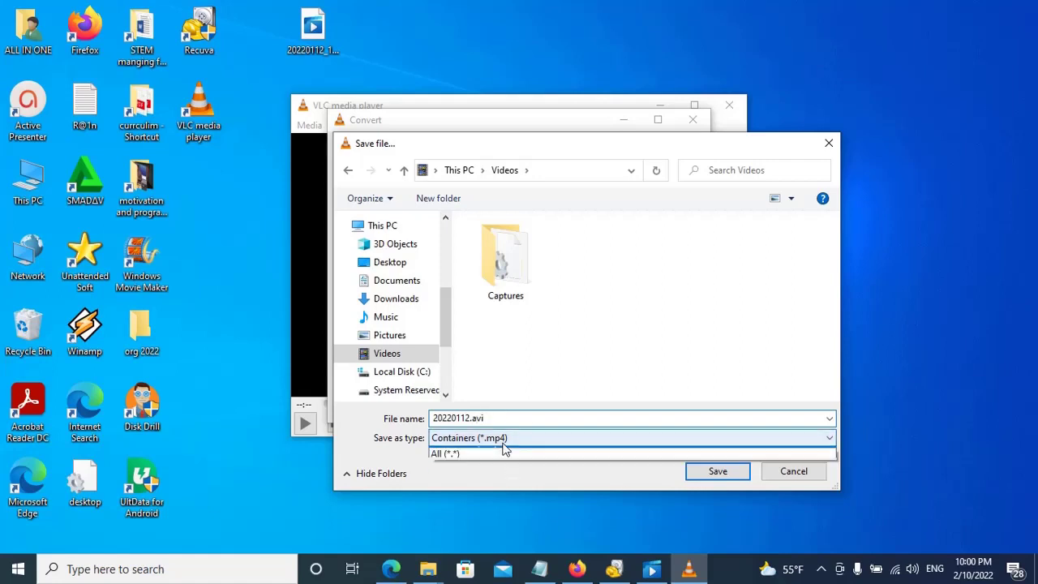
{"action": "left_click", "coordinate": [486, 465]}
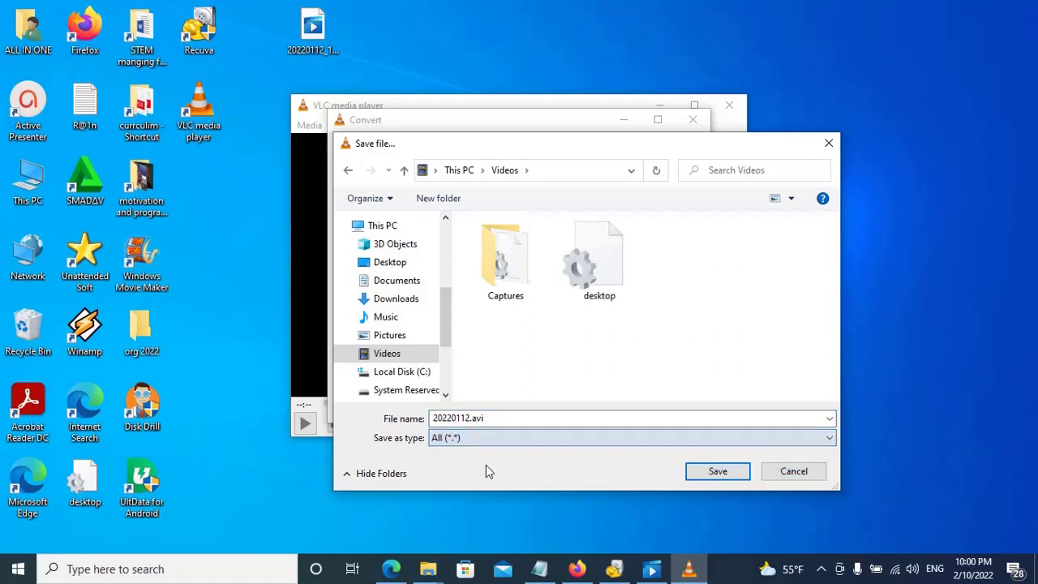
{"action": "left_click", "coordinate": [717, 475]}
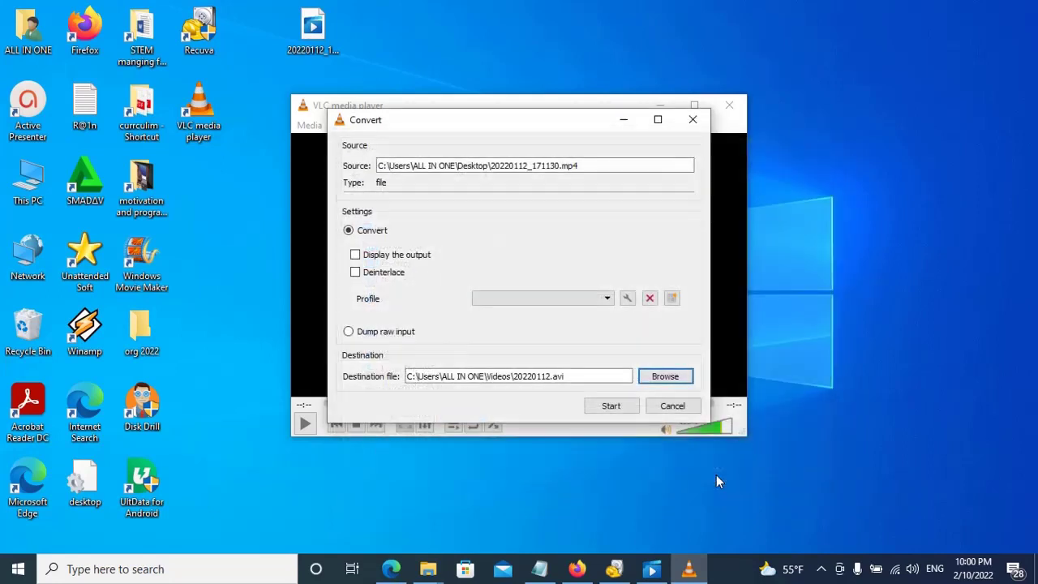
{"action": "left_click", "coordinate": [615, 408]}
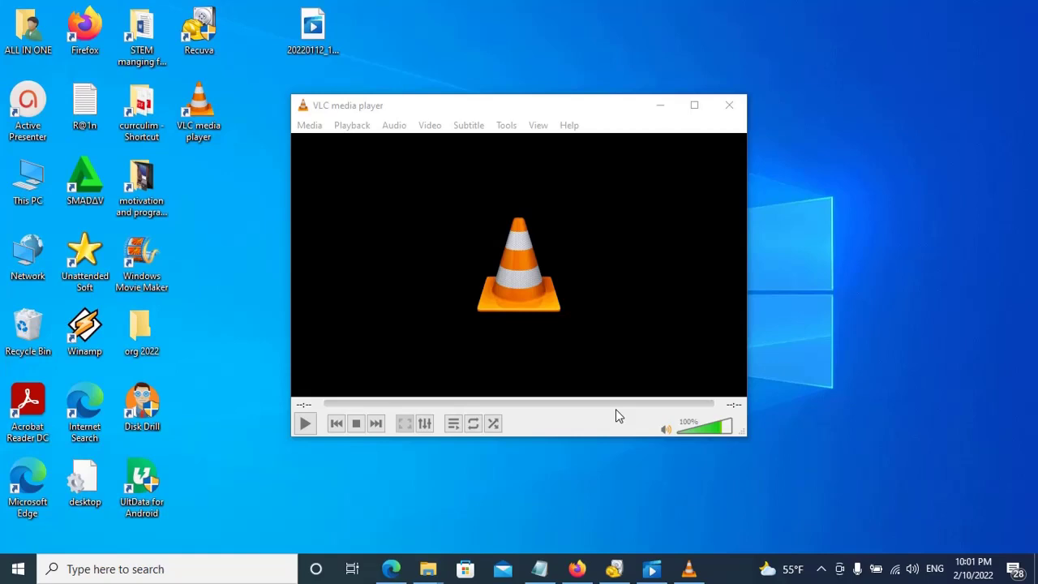
Find the converted 20220112 file in the Videos folder and try to play it with VLC media player.
{"action": "double_click", "coordinate": [30, 182]}
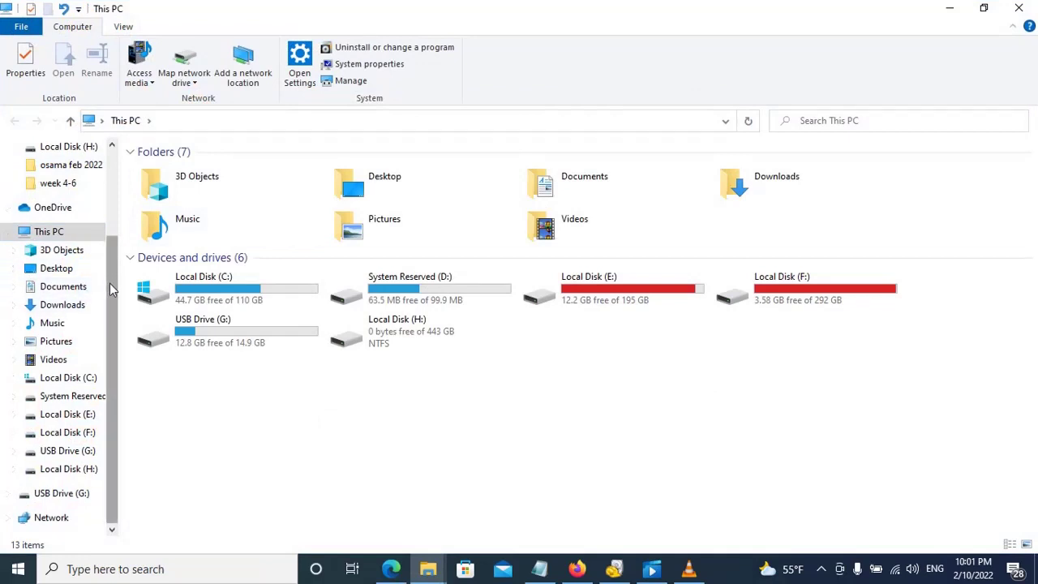
{"action": "left_click", "coordinate": [53, 359]}
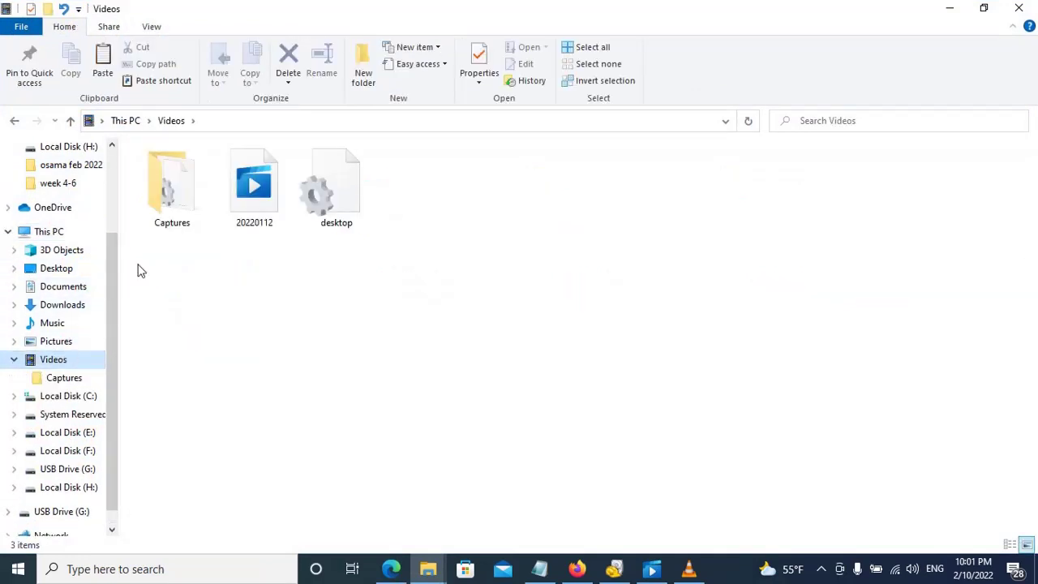
{"action": "double_click", "coordinate": [253, 191]}
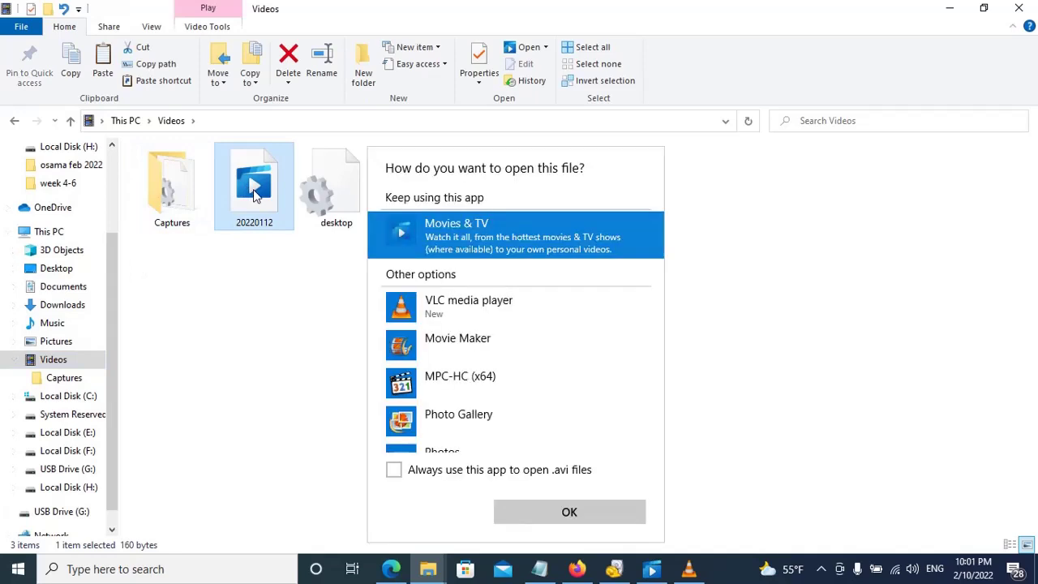
{"action": "left_click", "coordinate": [469, 311]}
{"action": "left_click", "coordinate": [568, 514]}
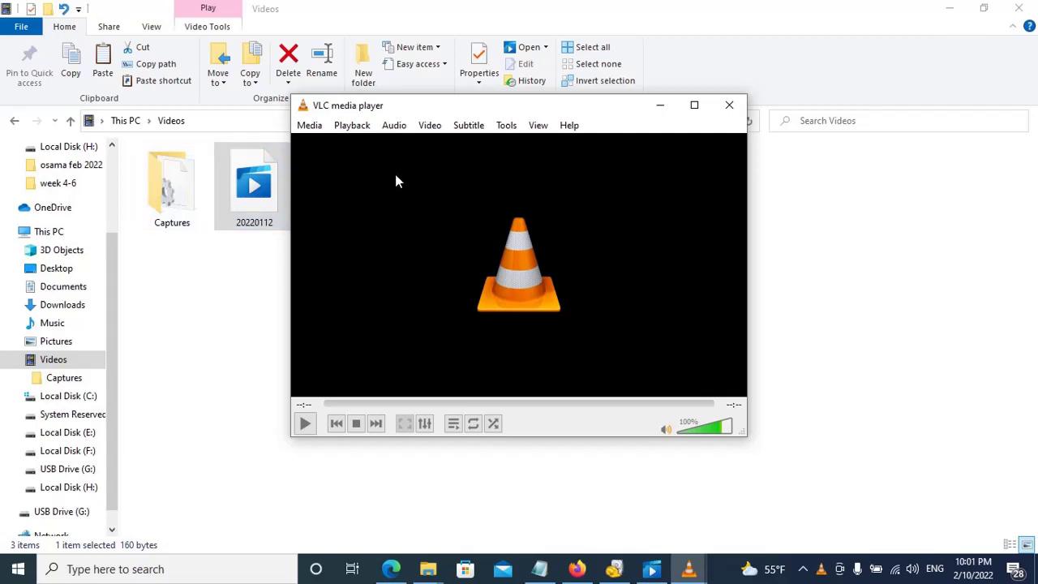
Try to load the converted 20220112 file directly into the open VLC window, and close VLC.
{"action": "left_click", "coordinate": [432, 127]}
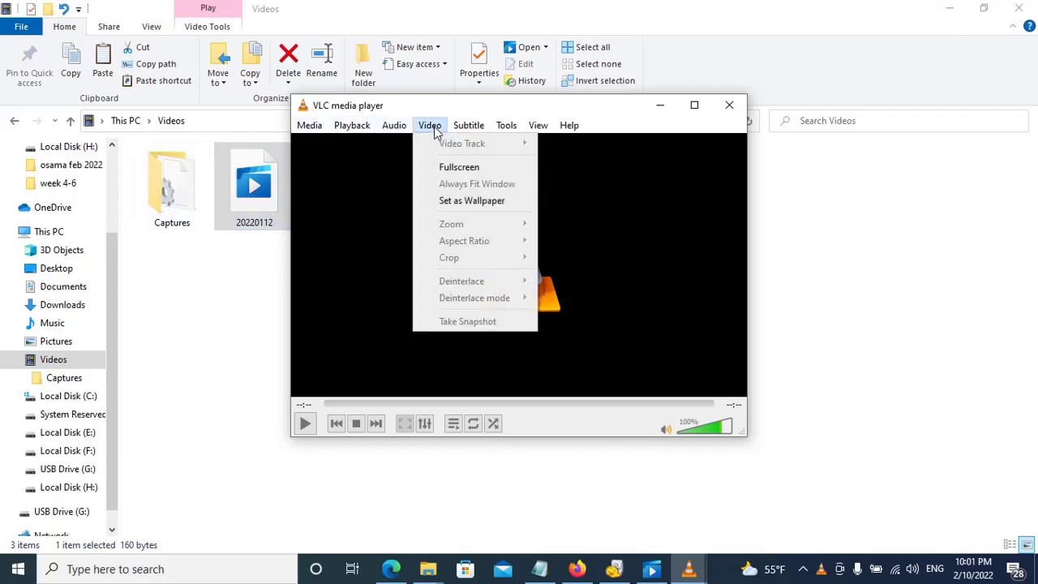
{"action": "left_click", "coordinate": [325, 133]}
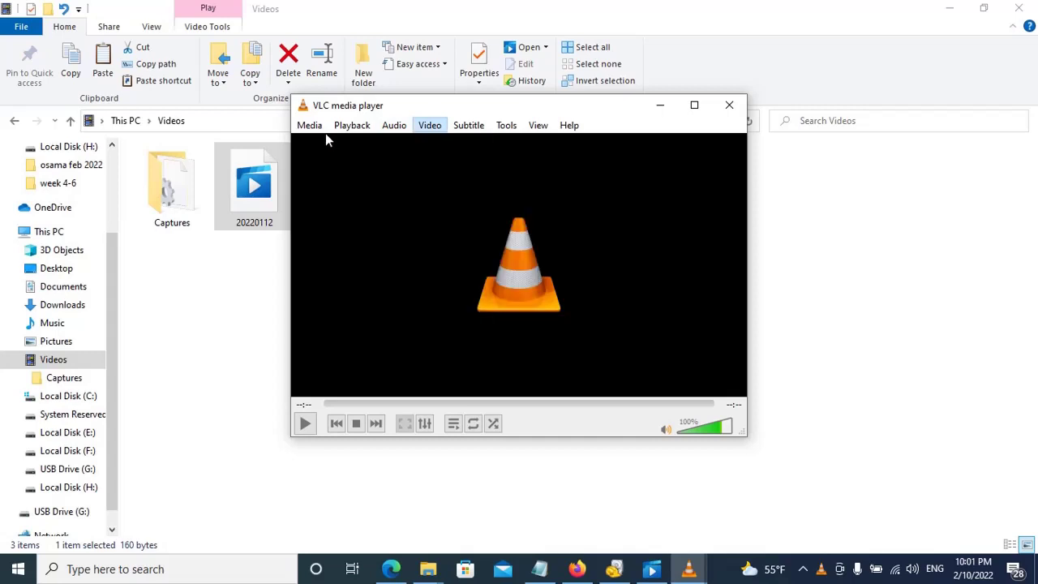
{"action": "left_click", "coordinate": [312, 126]}
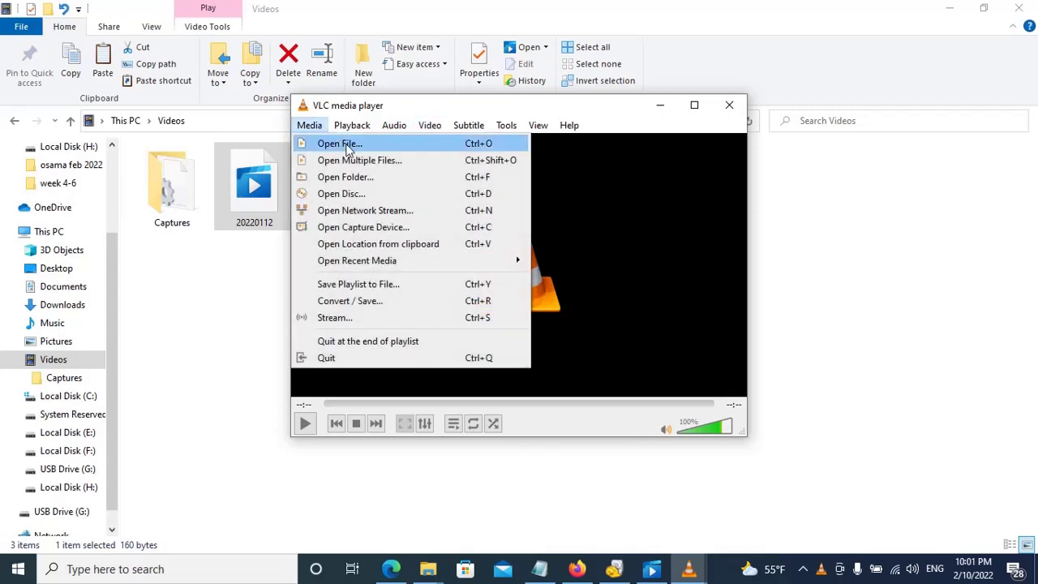
{"action": "left_click_drag", "start_coordinate": [254, 186], "coordinate": [478, 282]}
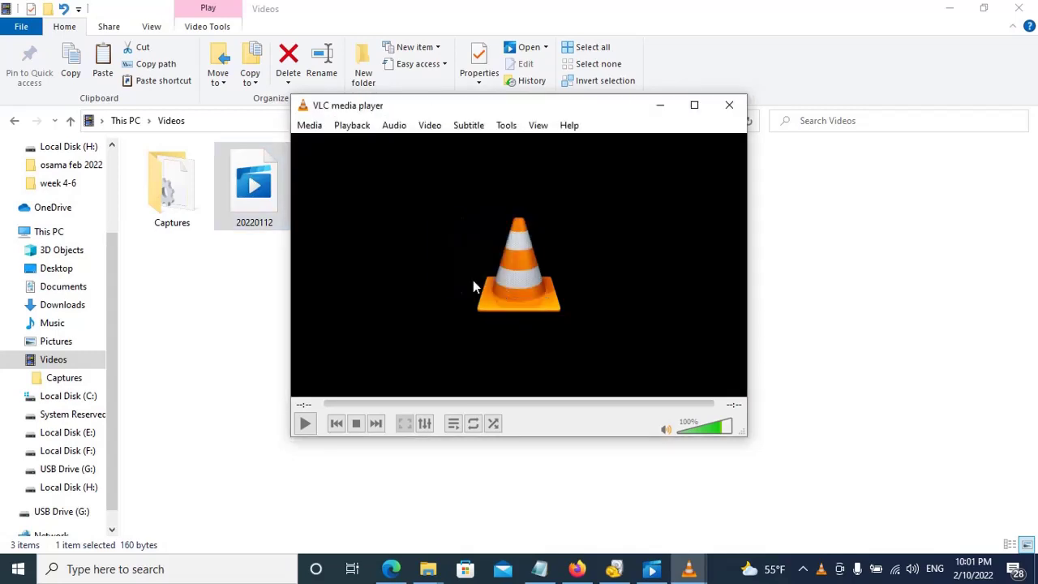
{"action": "left_click", "coordinate": [729, 104]}
Try to play the converted 20220112 file in MPC-HC (x64), dismissing the codec warning and retrying playback.
{"action": "right_click", "coordinate": [264, 192]}
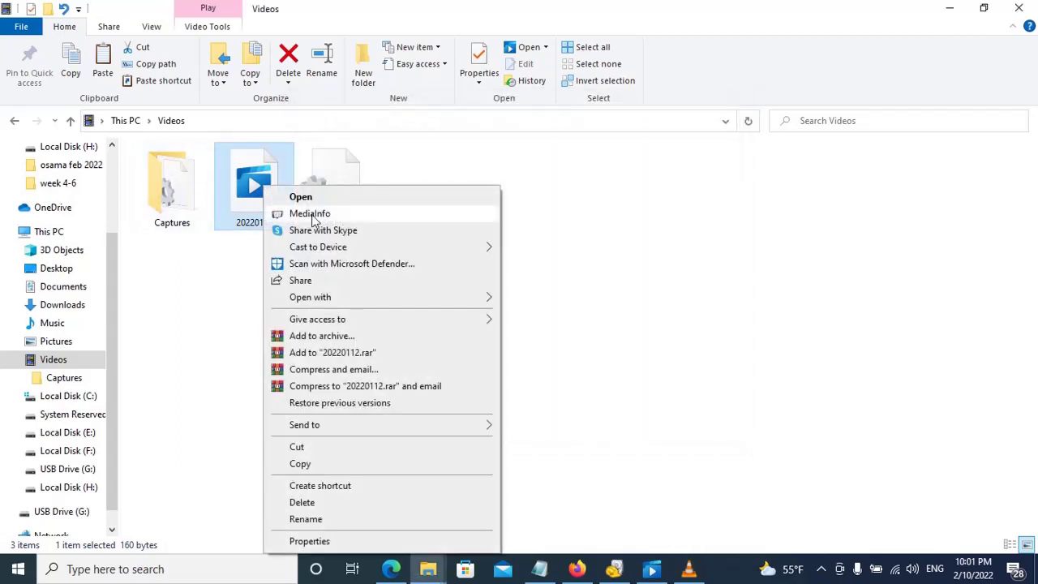
{"action": "mouse_move", "coordinate": [341, 299]}
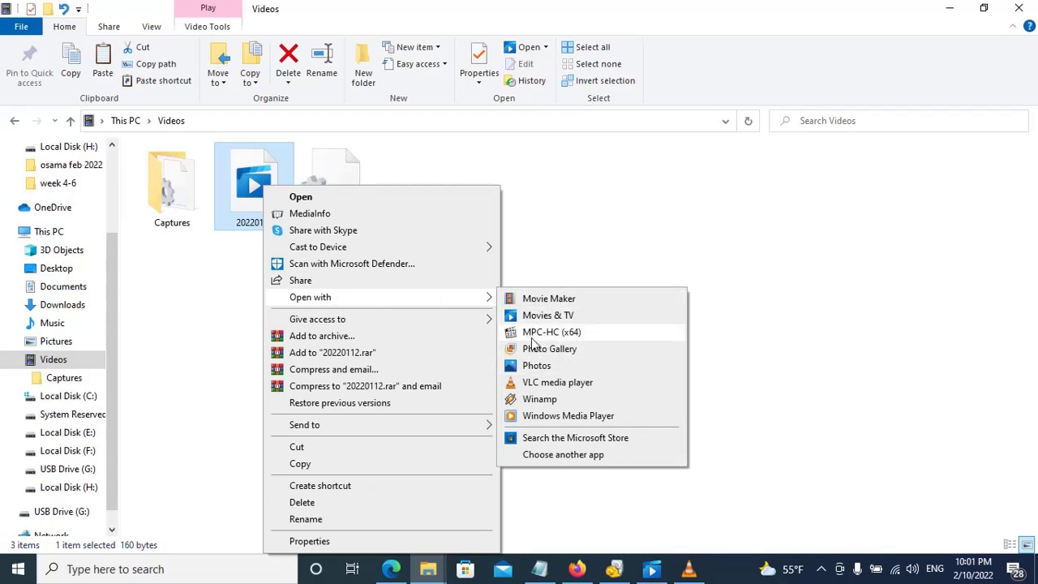
{"action": "left_click", "coordinate": [534, 334]}
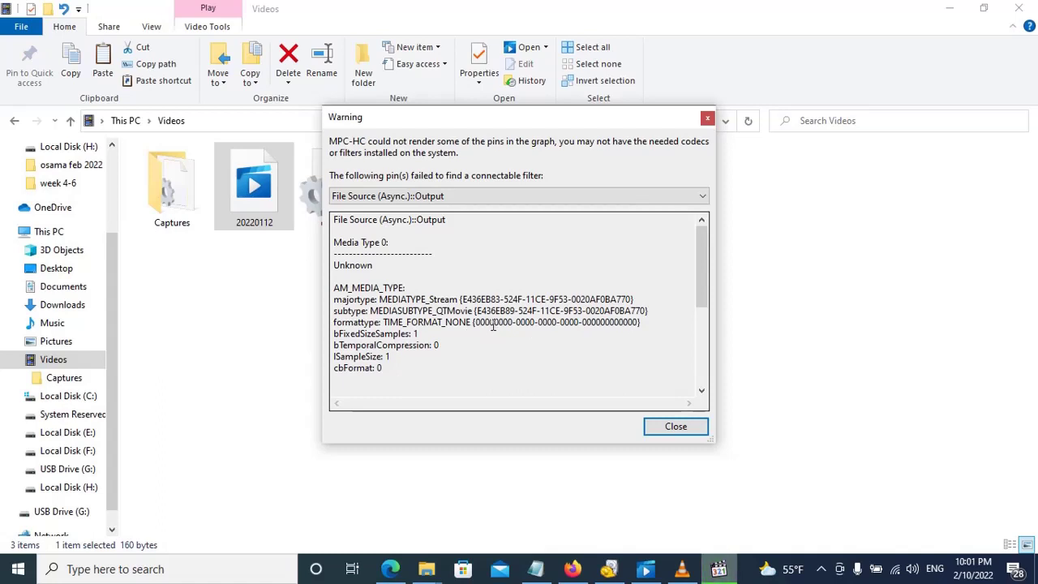
{"action": "left_click", "coordinate": [672, 427]}
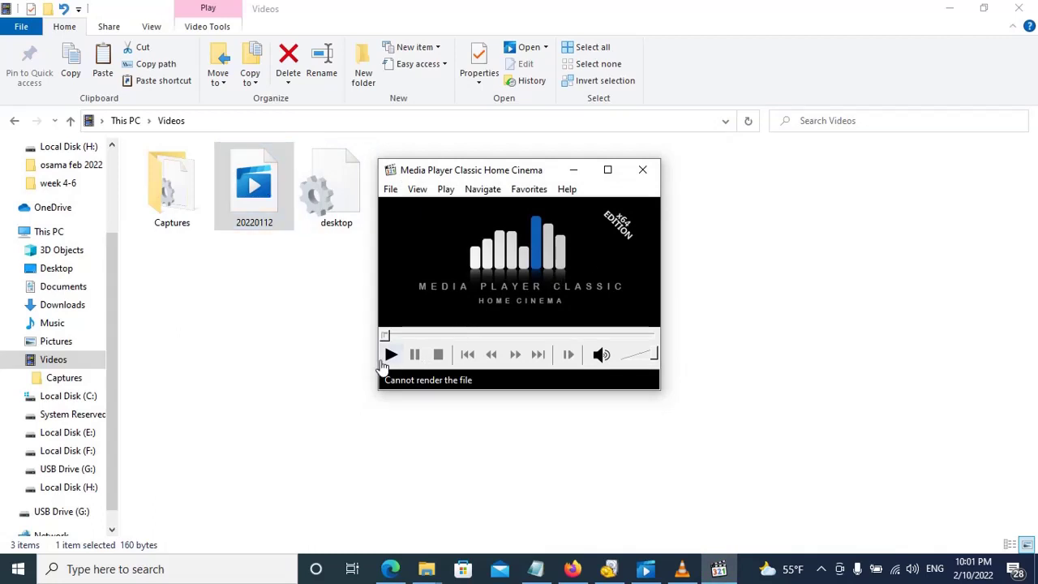
{"action": "left_click", "coordinate": [392, 357]}
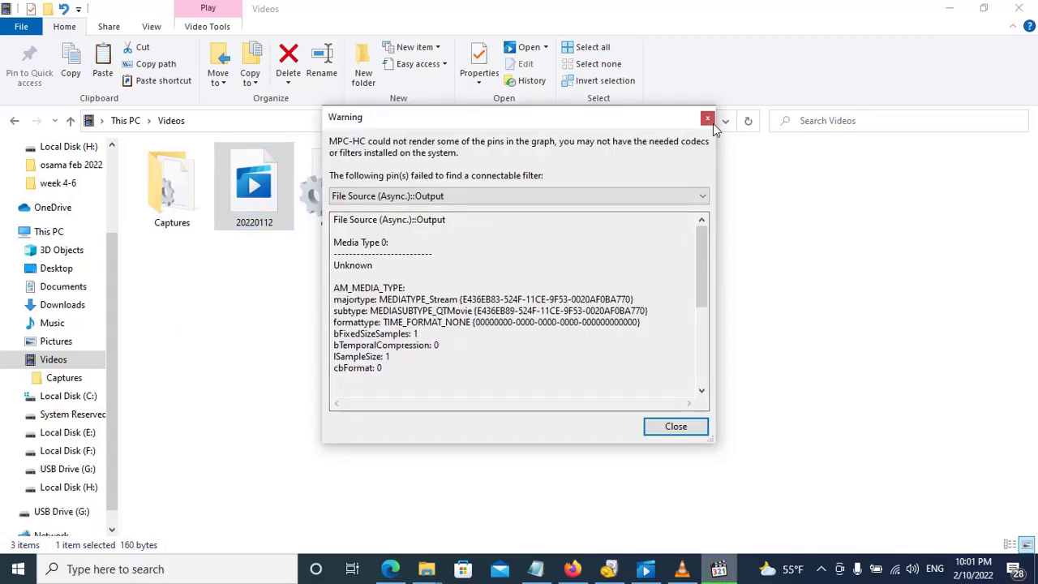